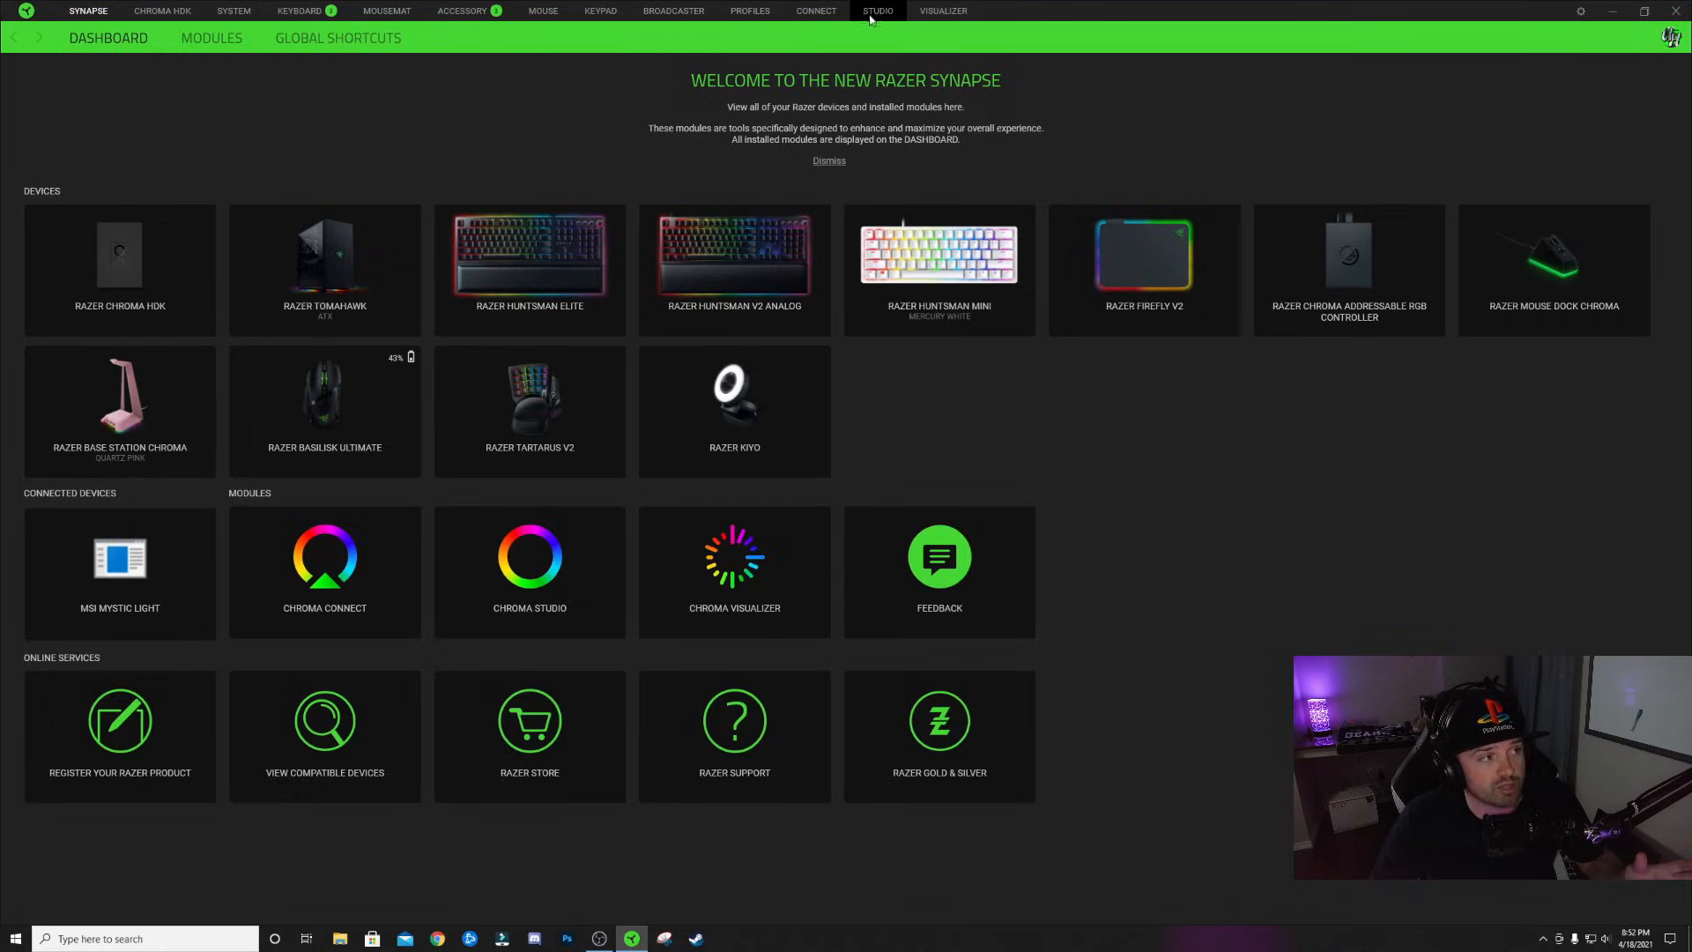
Open Chroma Studio and add a new Chroma effect, saving the pending changes to the current one
left_click(880, 12)
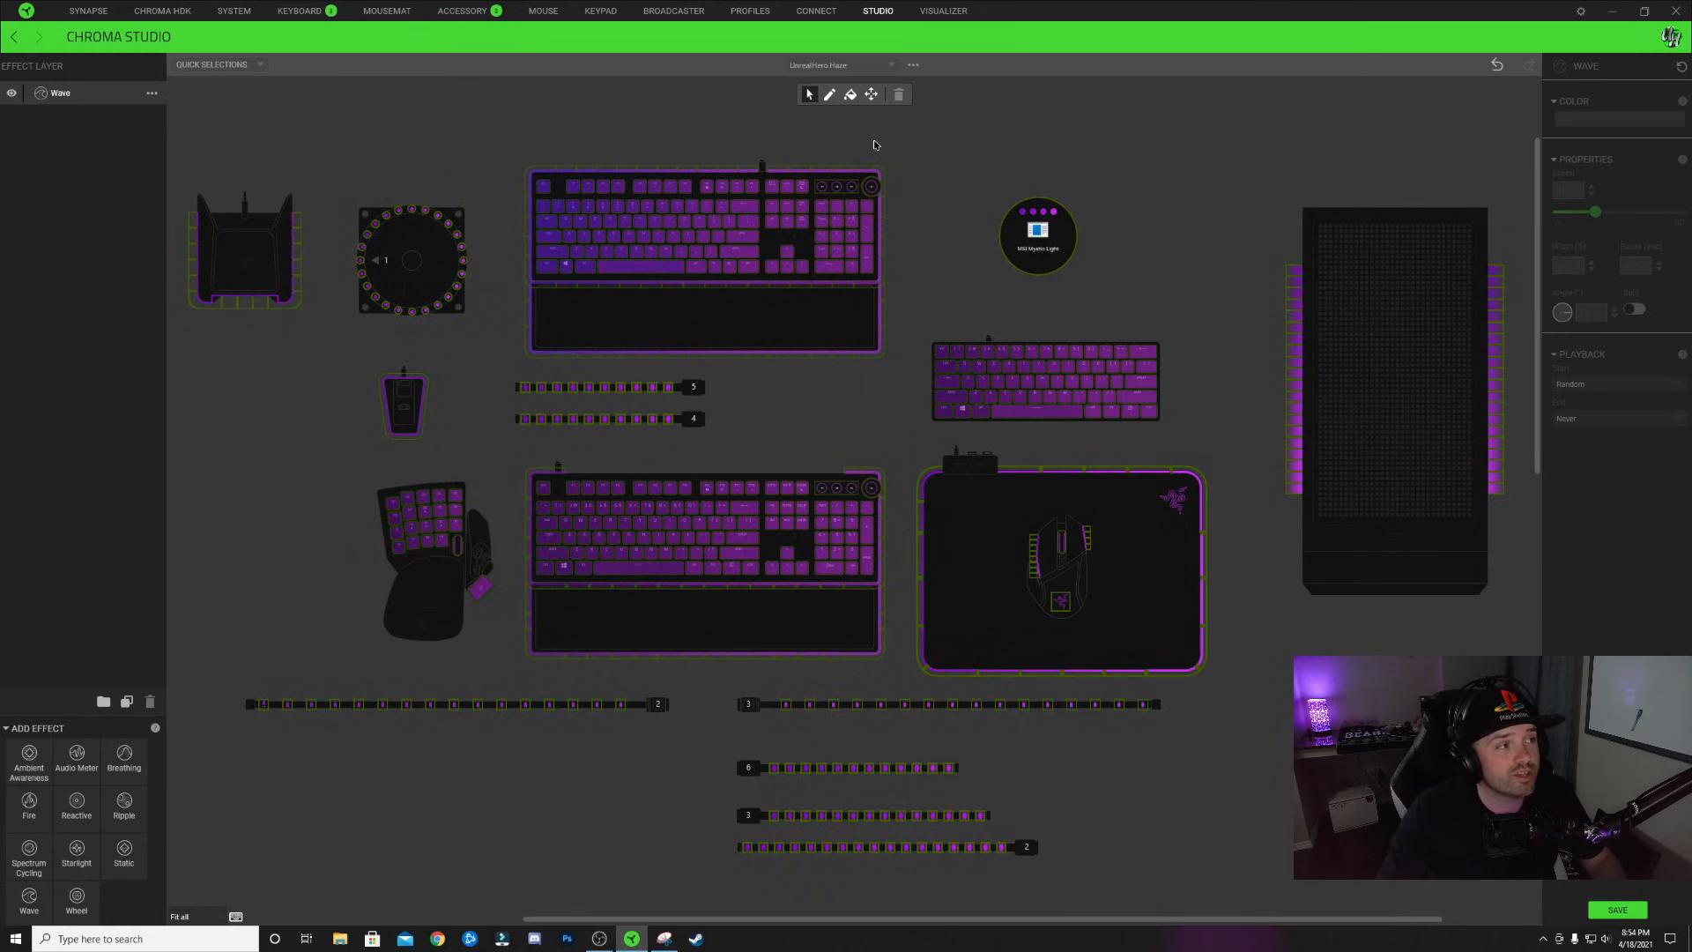
left_click(913, 67)
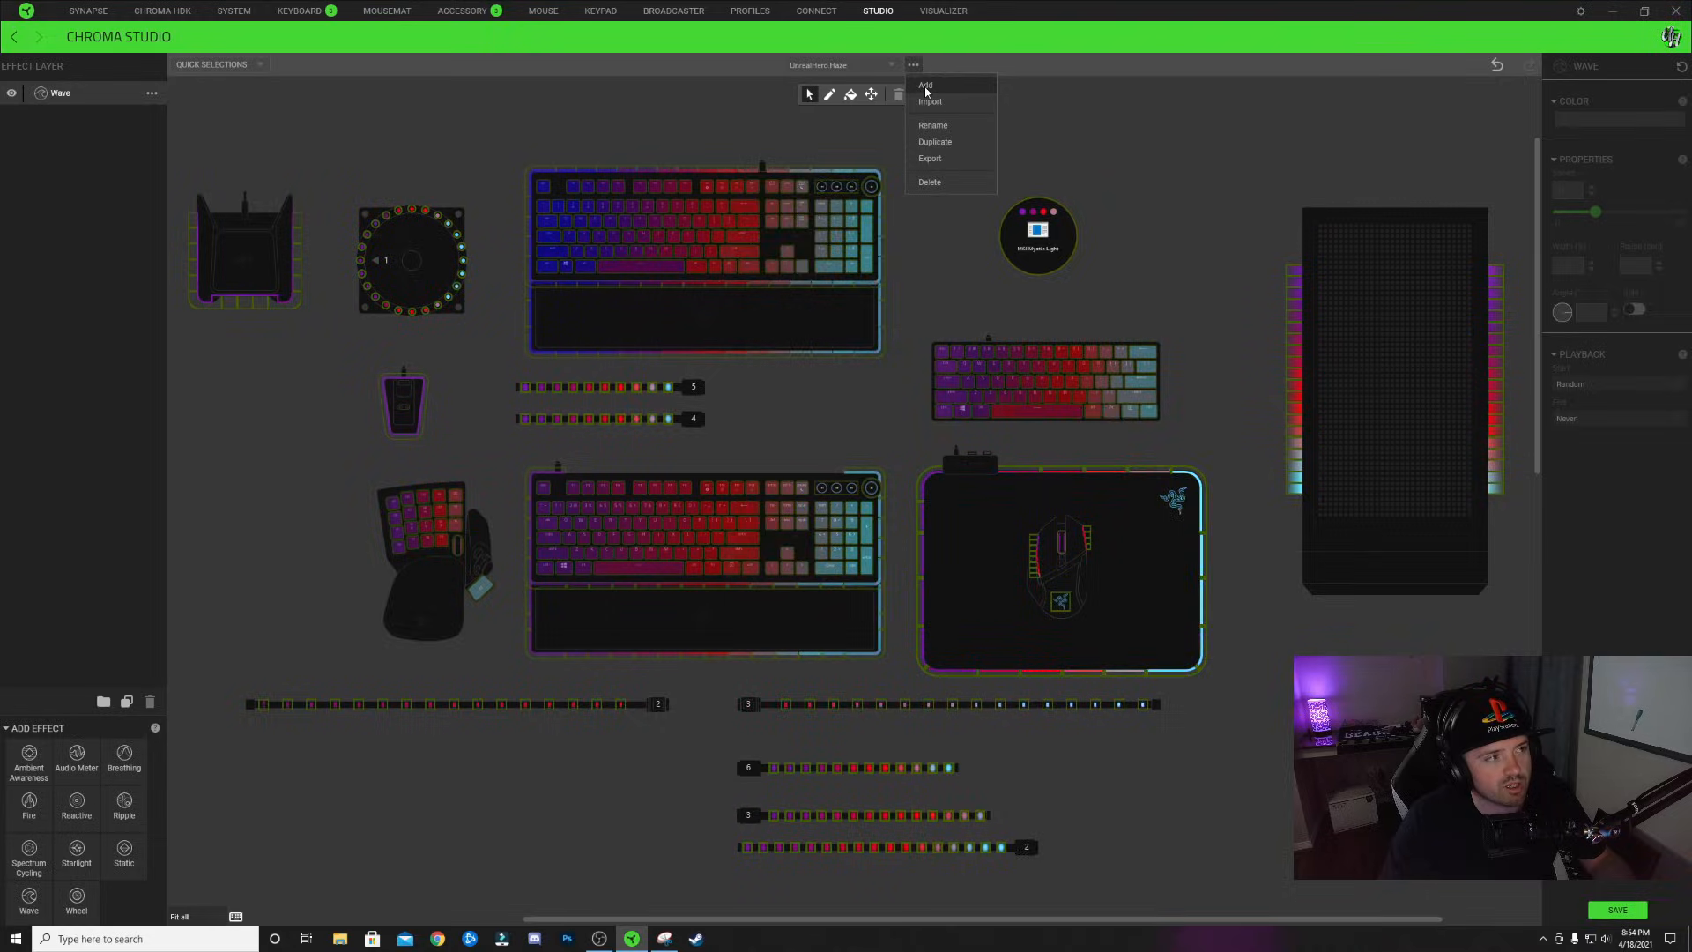
left_click(923, 79)
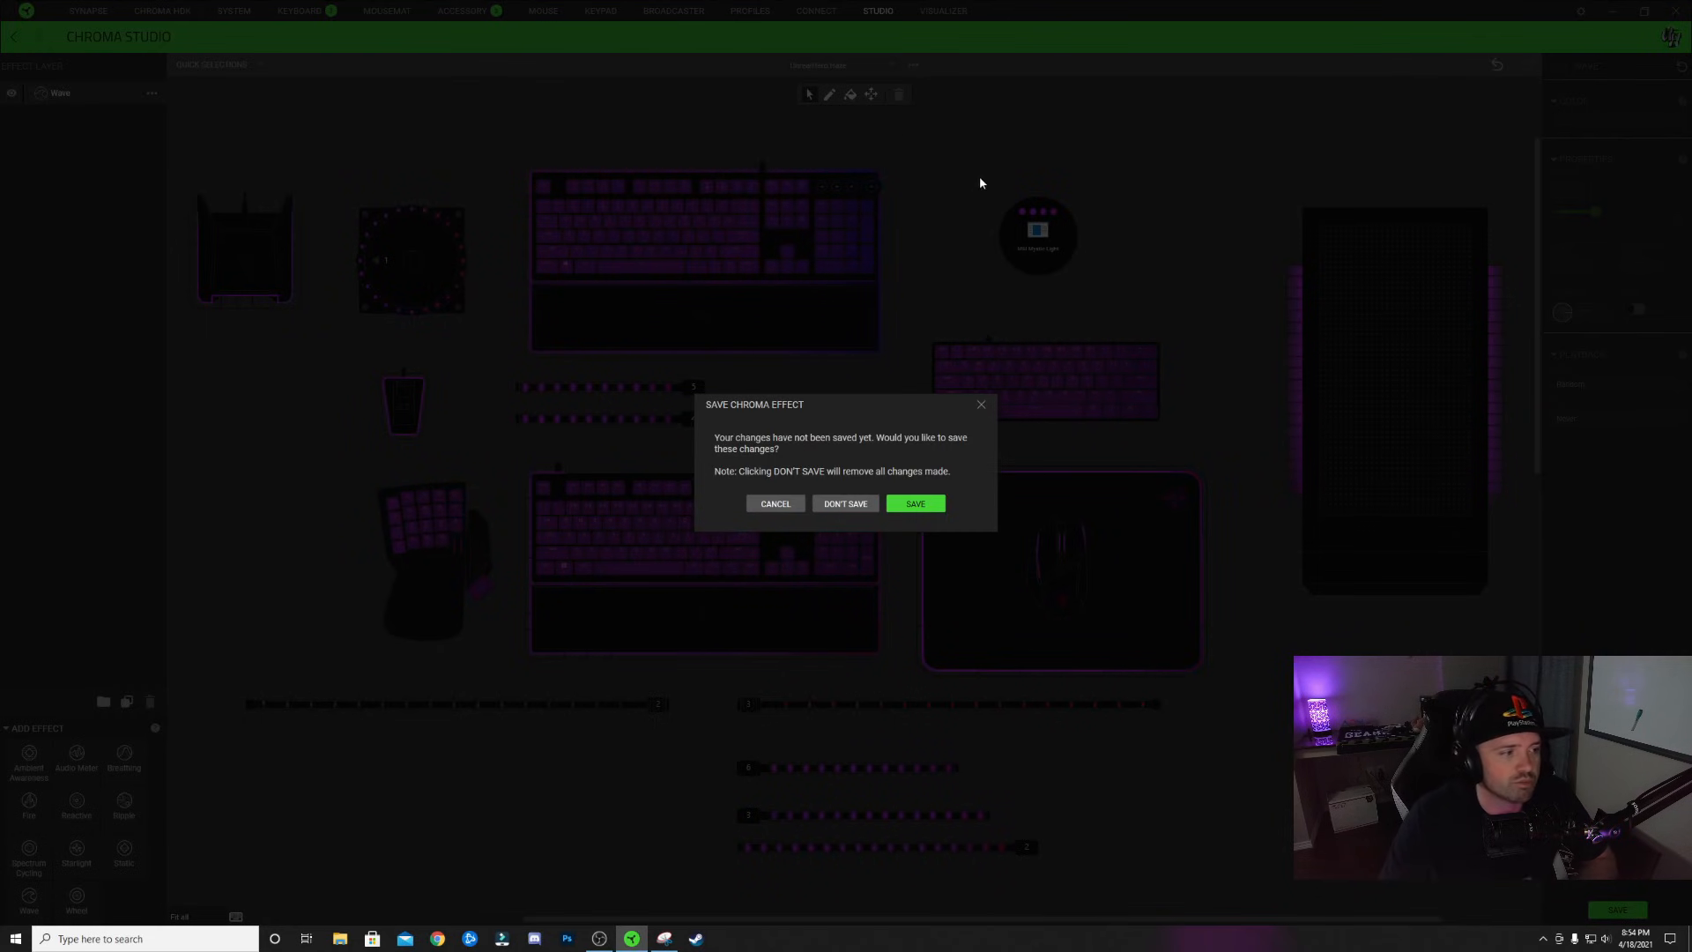
left_click(916, 504)
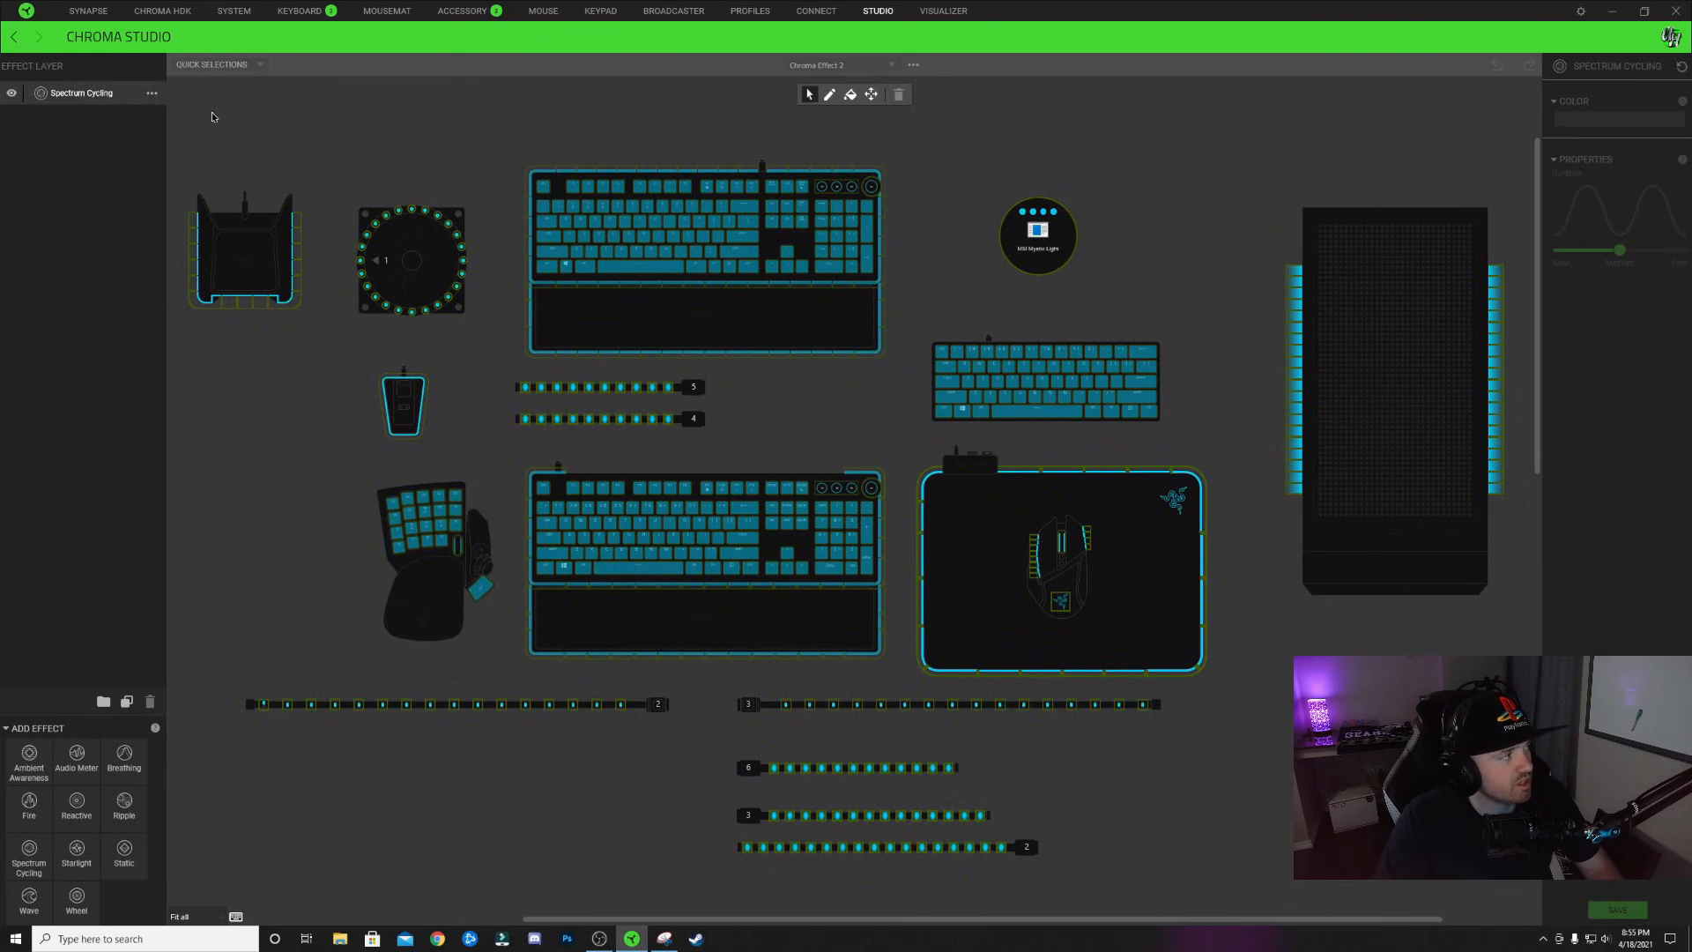
Change the Spectrum Cycling layer to Wave and clear its lighting from all devices
left_click(151, 93)
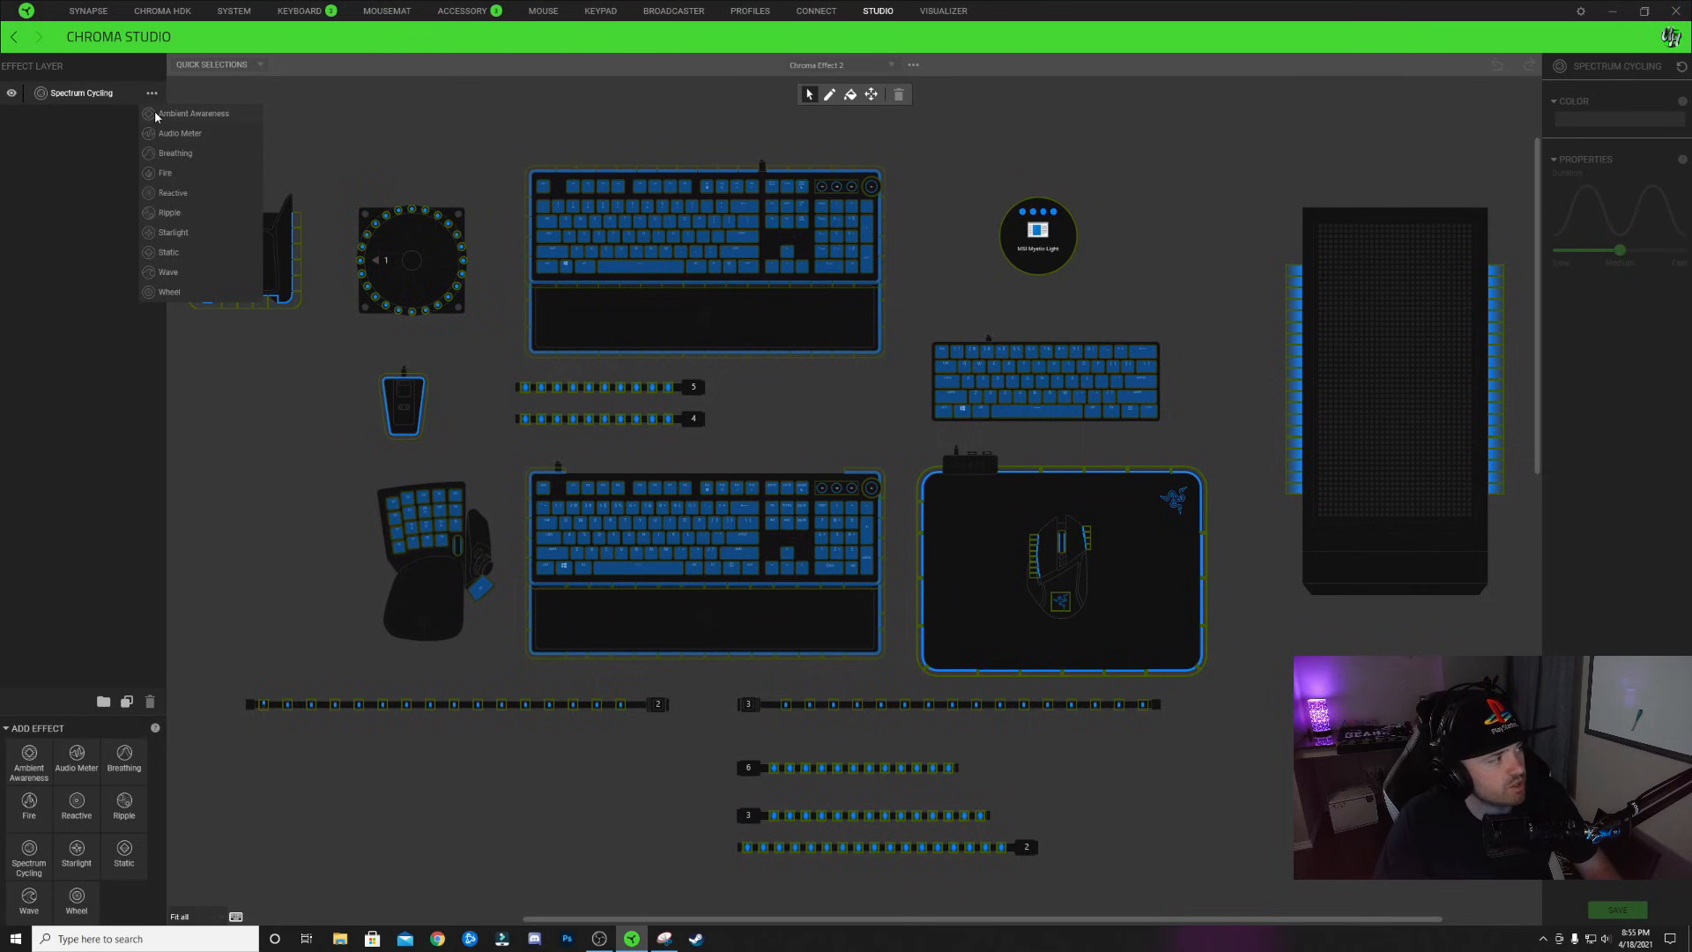
left_click(167, 272)
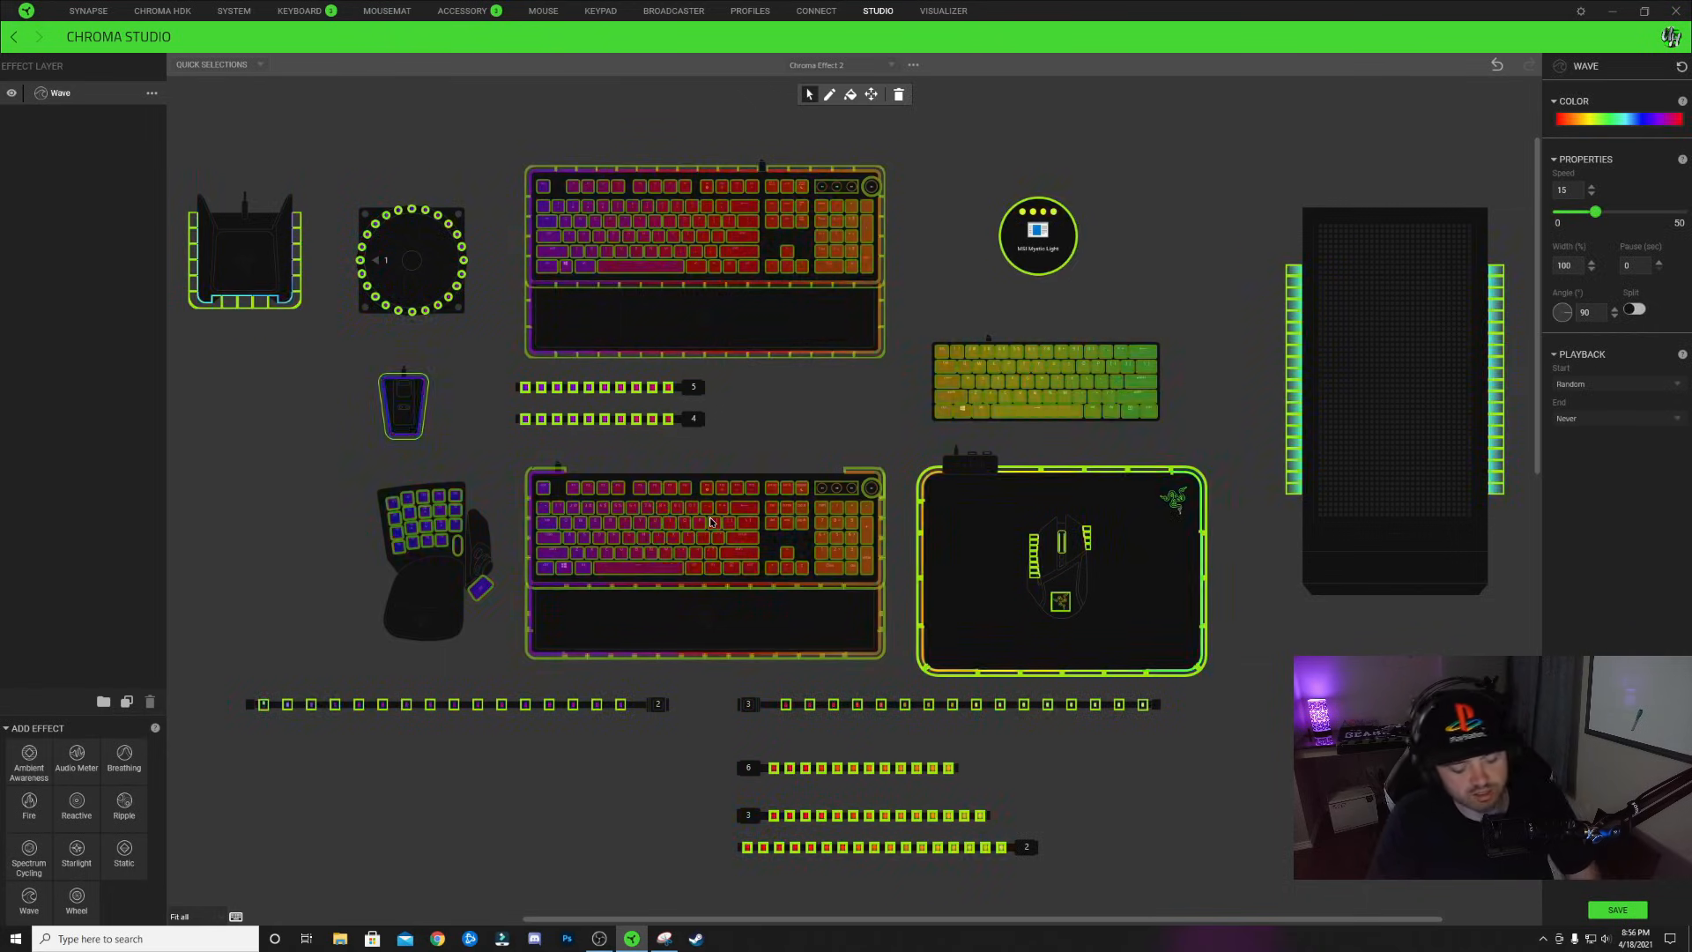
left_click(775, 466)
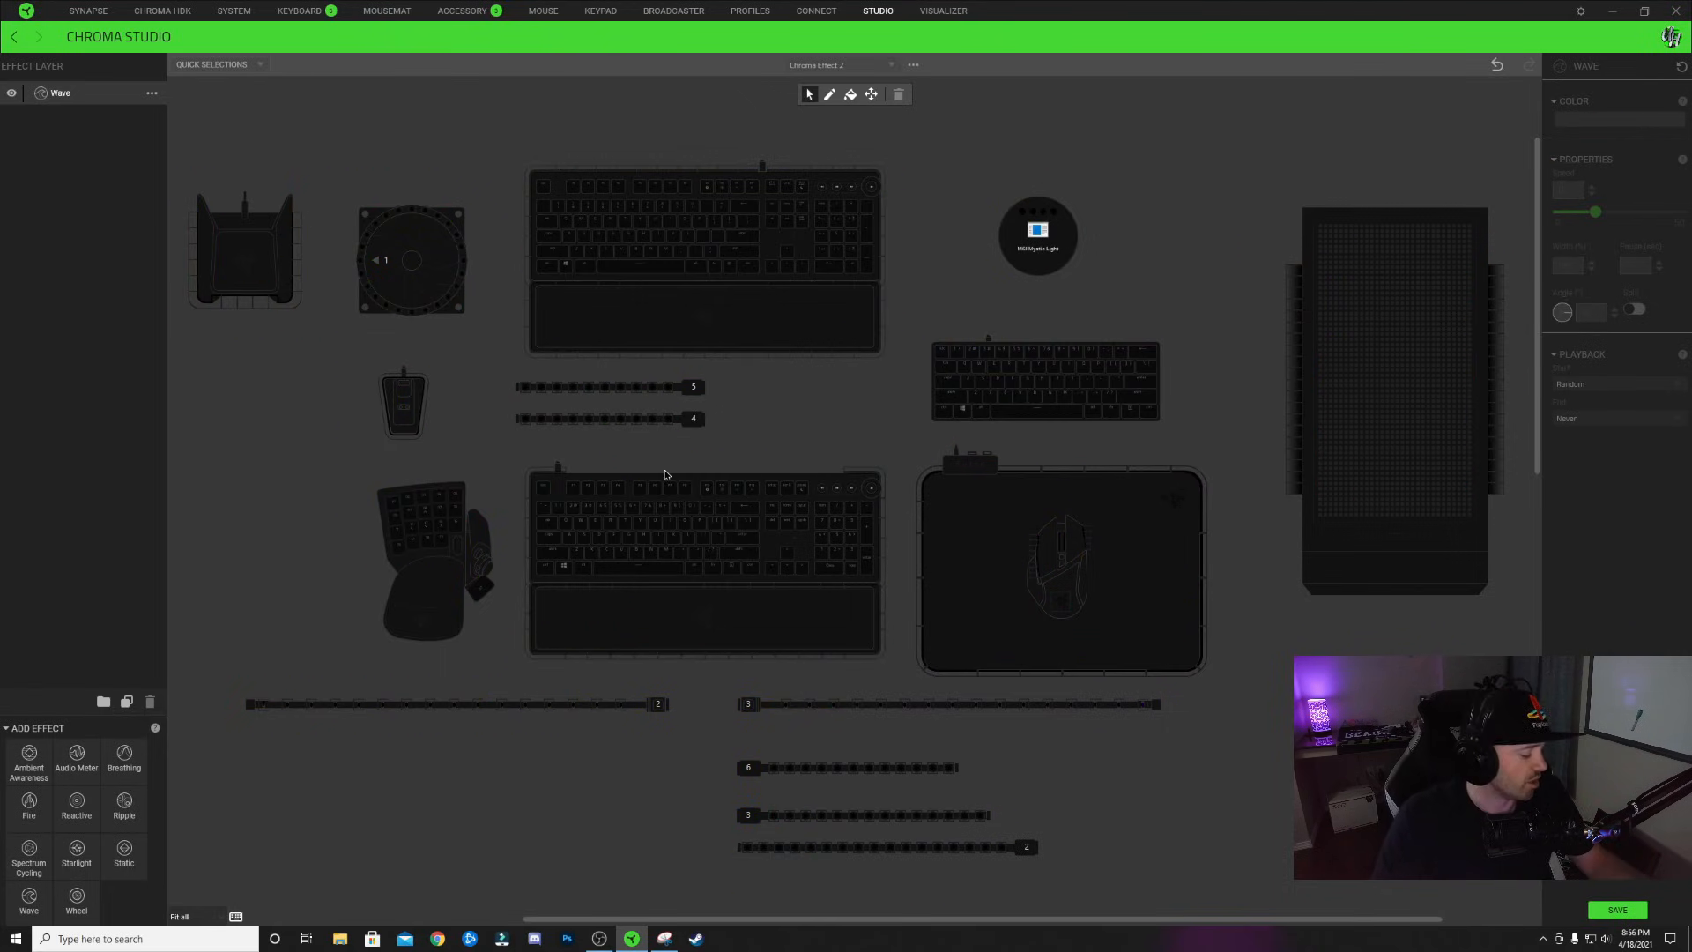
Select all lights of the lower full-size keyboard with the wrist rest and apply the rainbow pattern to their wave
scroll(648, 616, "up", 3)
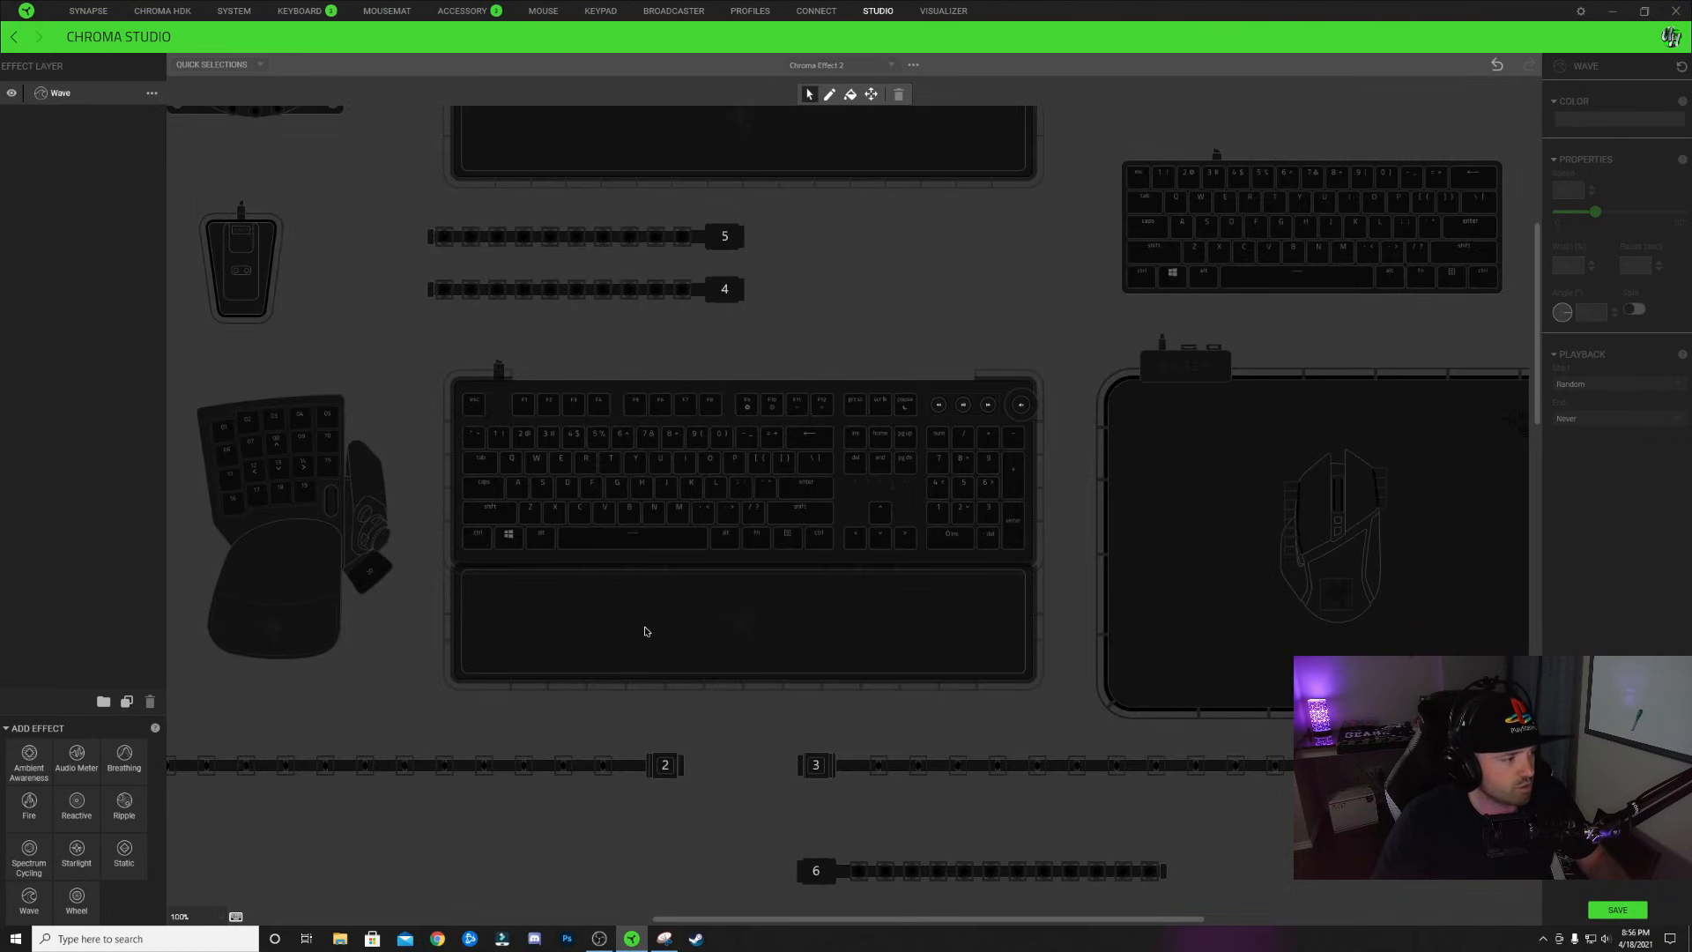
scroll(778, 671, "up", 1)
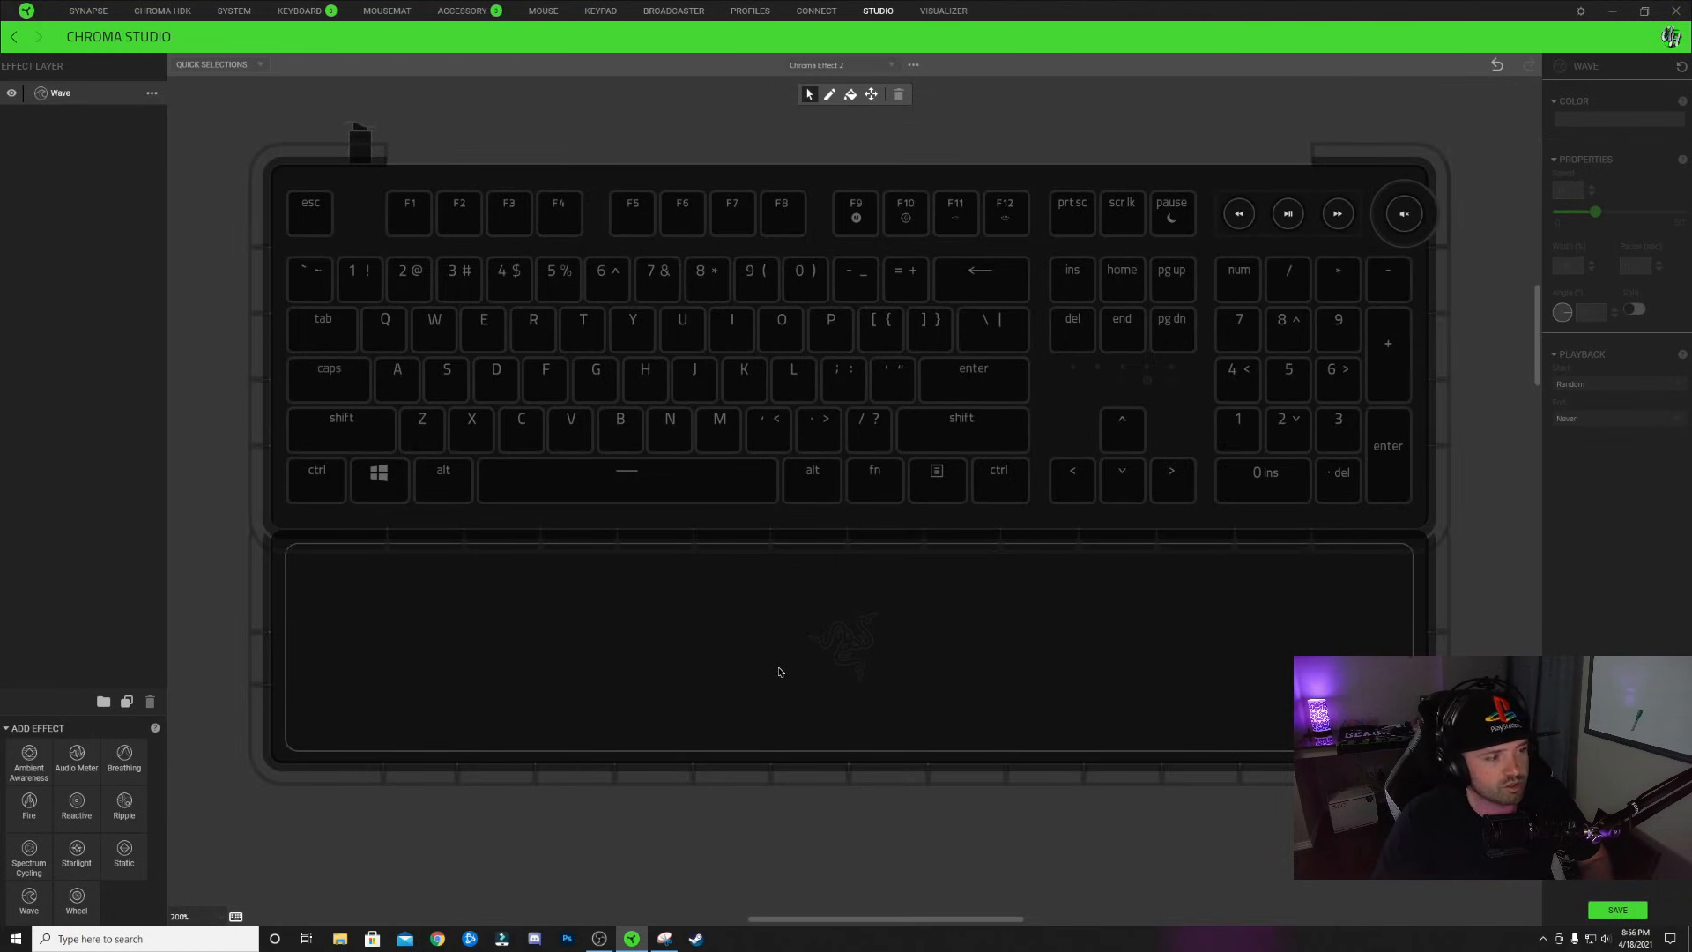
left_click(673, 511)
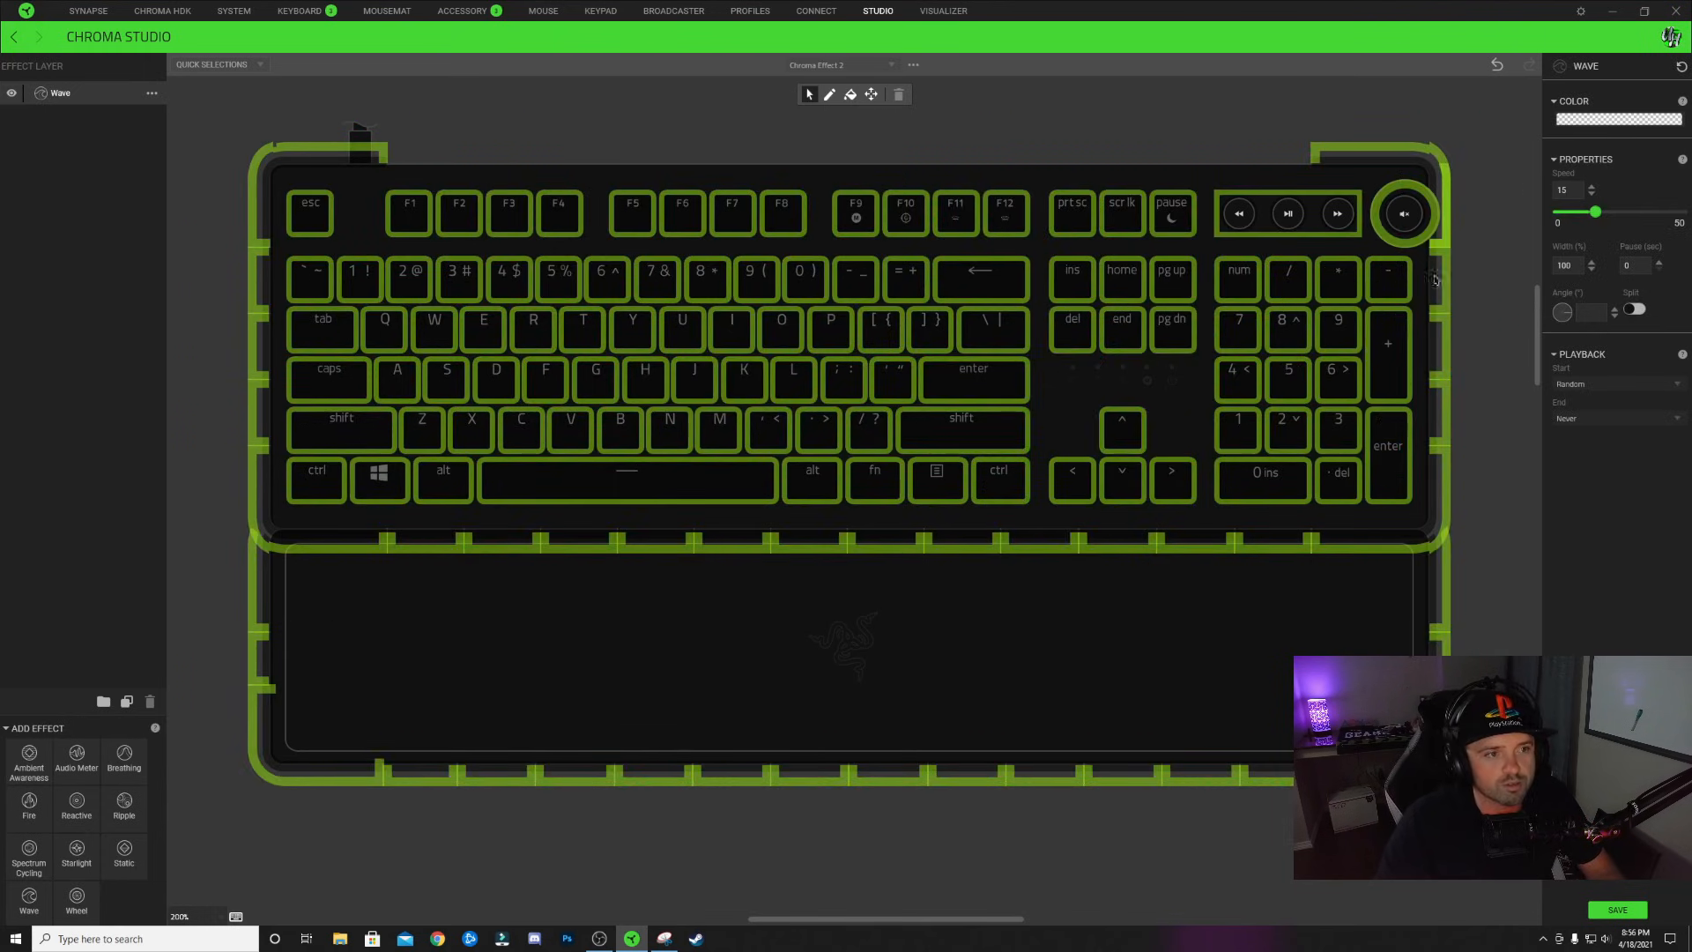
left_click(1582, 122)
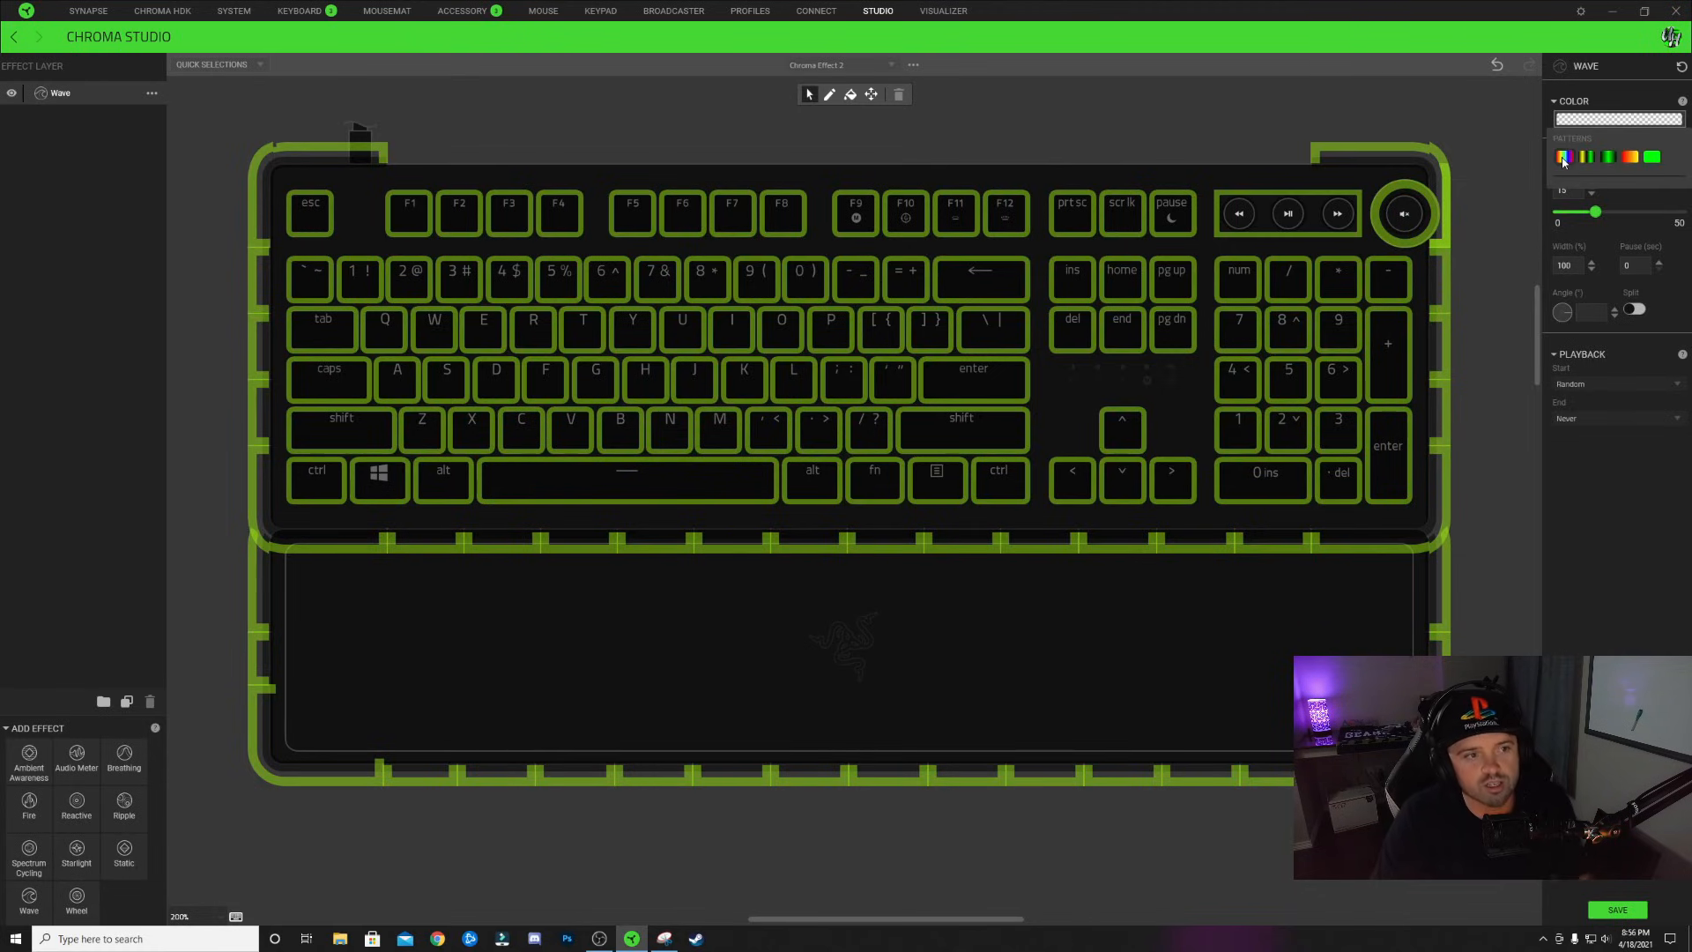
left_click(1563, 158)
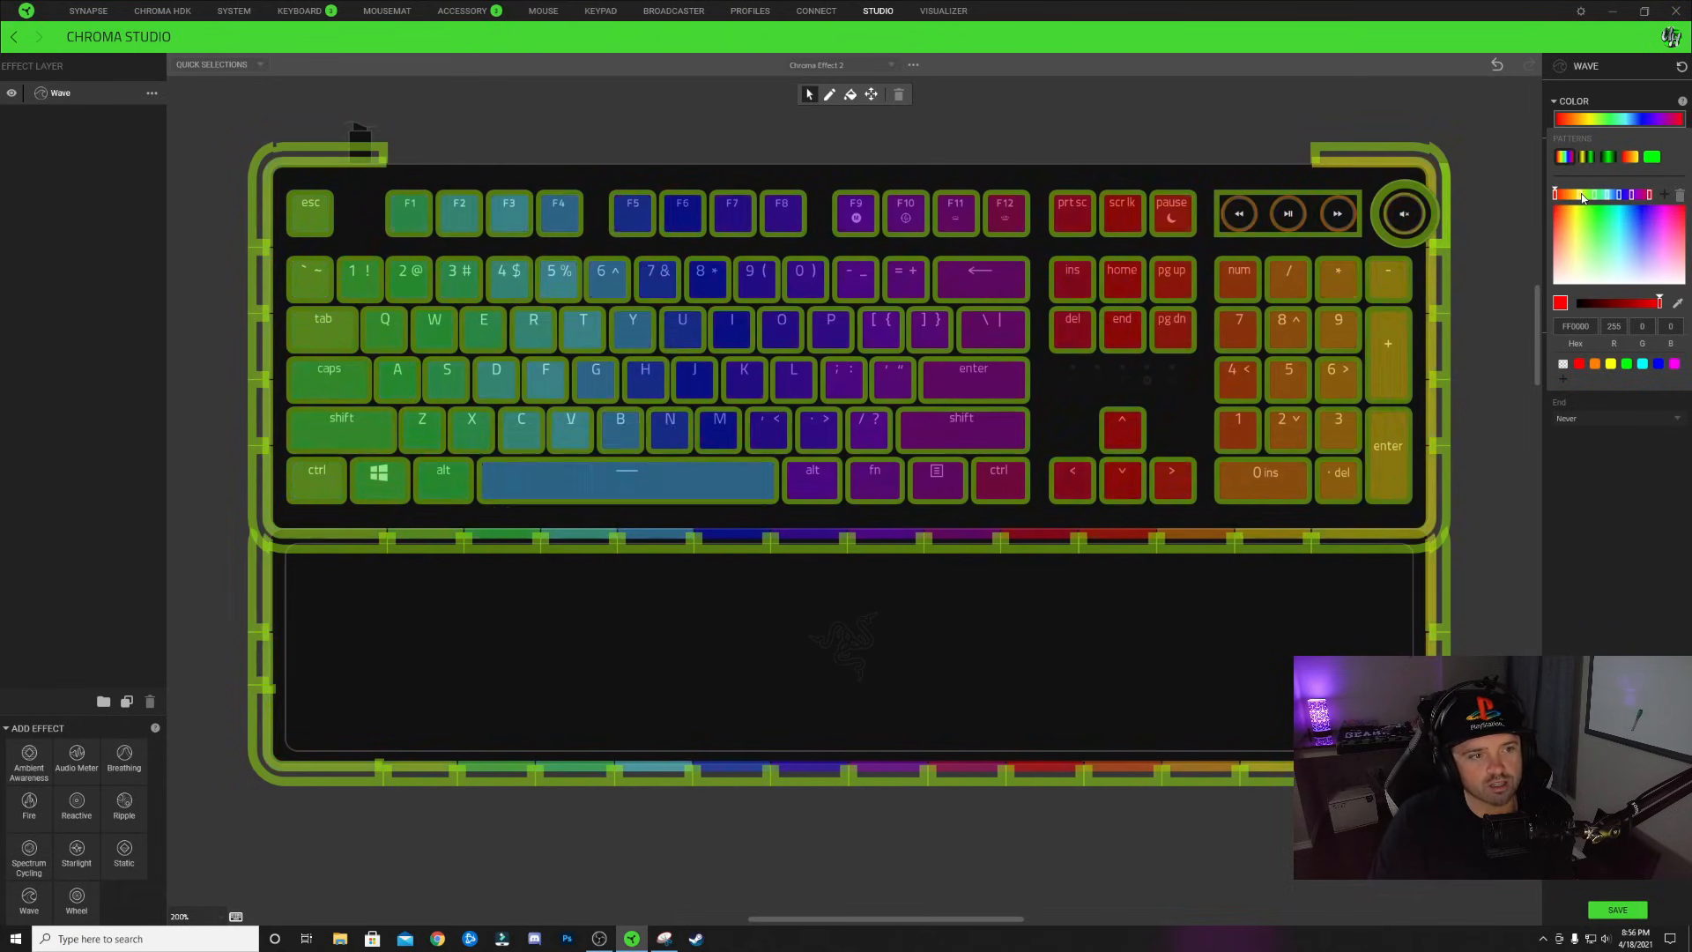
Shift the wave's color stops toward the gradient's start, delete the 8000FF purple stop and move the final red stop closer to the blue one
mouse_move(1580, 196)
left_mouse_down()
mouse_move(1566, 197)
mouse_move(1582, 196)
left_mouse_up()
mouse_move(1619, 196)
left_mouse_down()
mouse_move(1563, 196)
mouse_move(1604, 196)
left_mouse_up()
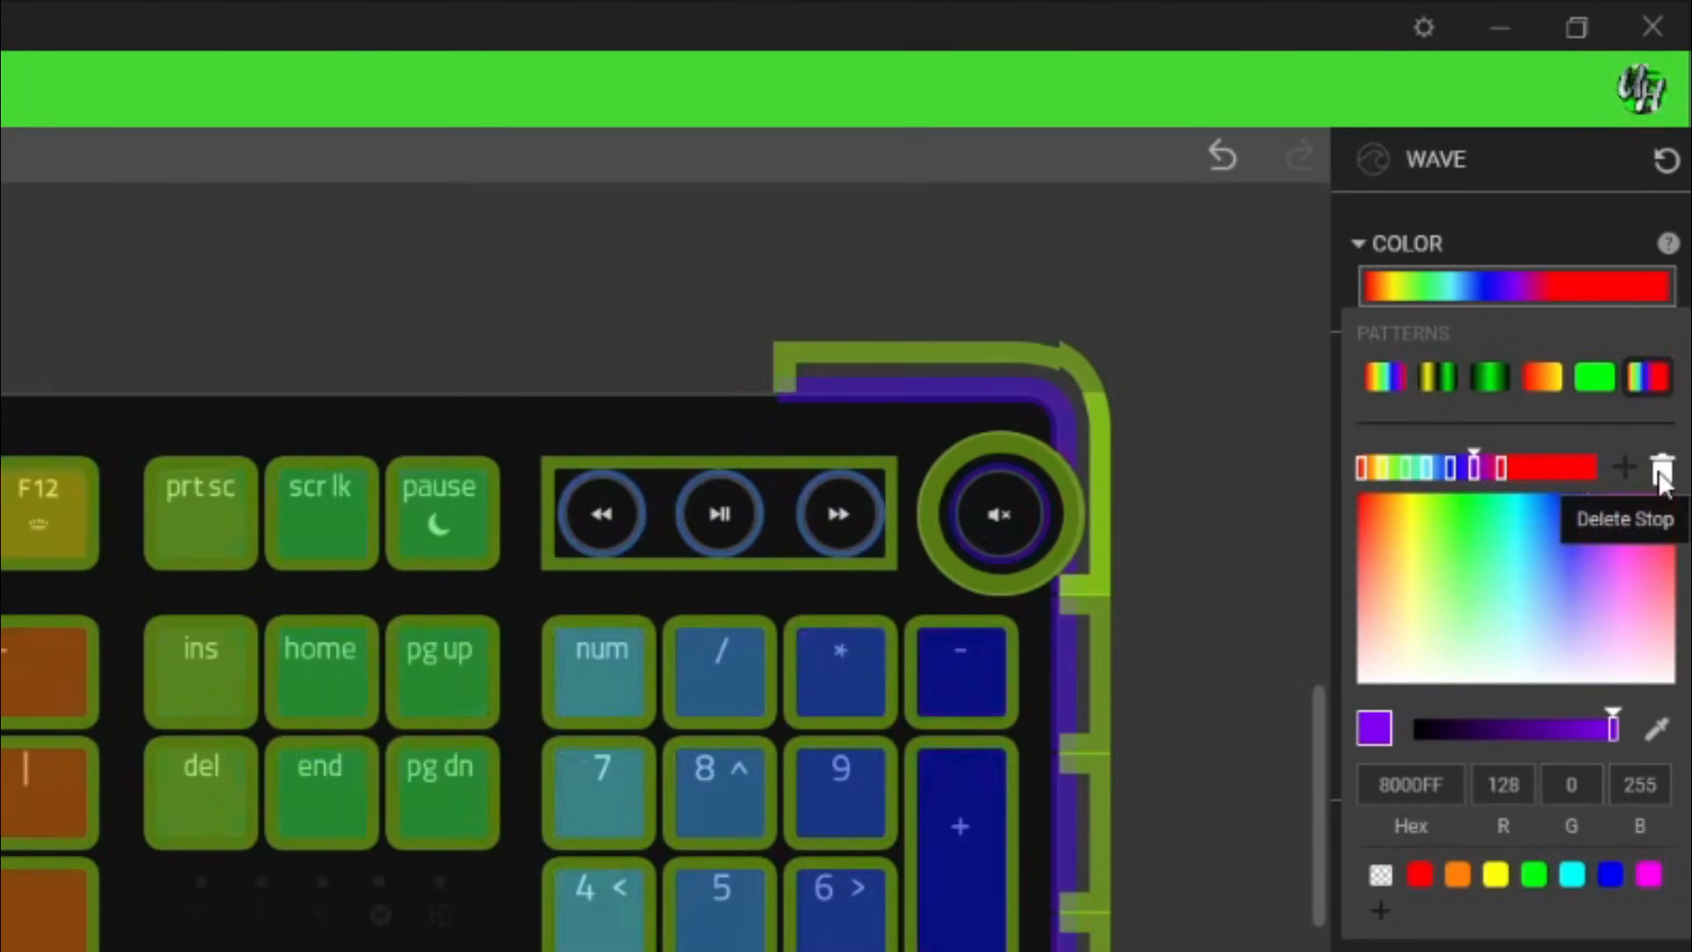
left_click(1670, 342)
left_click_drag(1500, 468, 1485, 468)
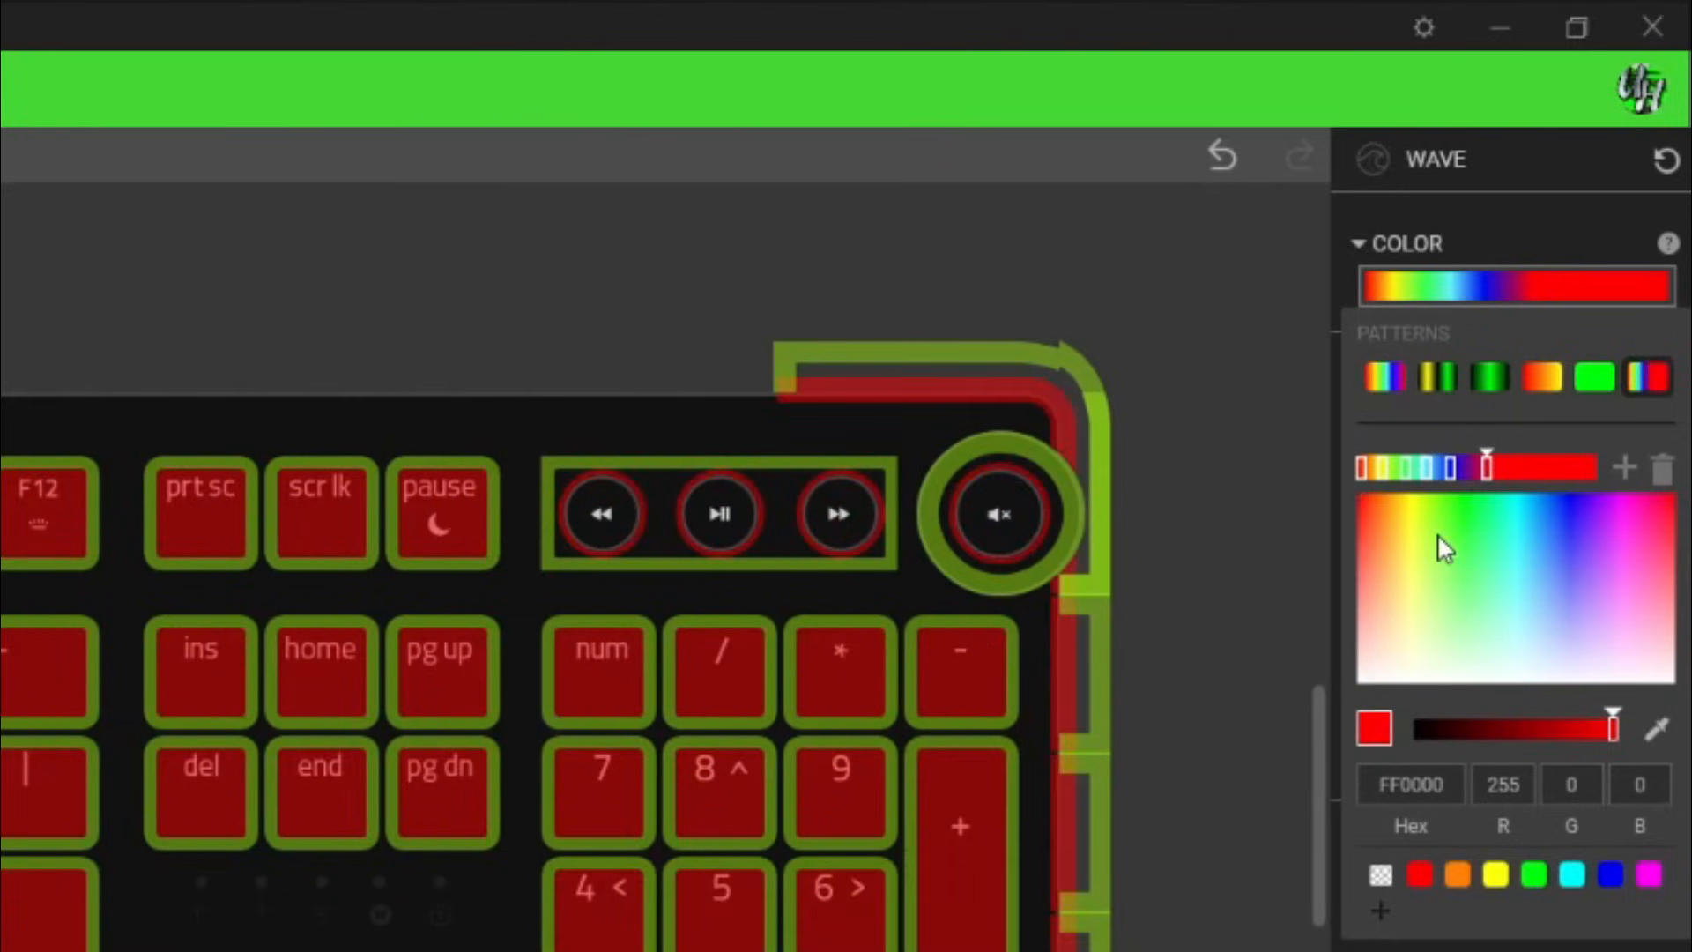
Recolor the gradient's first stop from red to purple B92CFF
left_click(1361, 468)
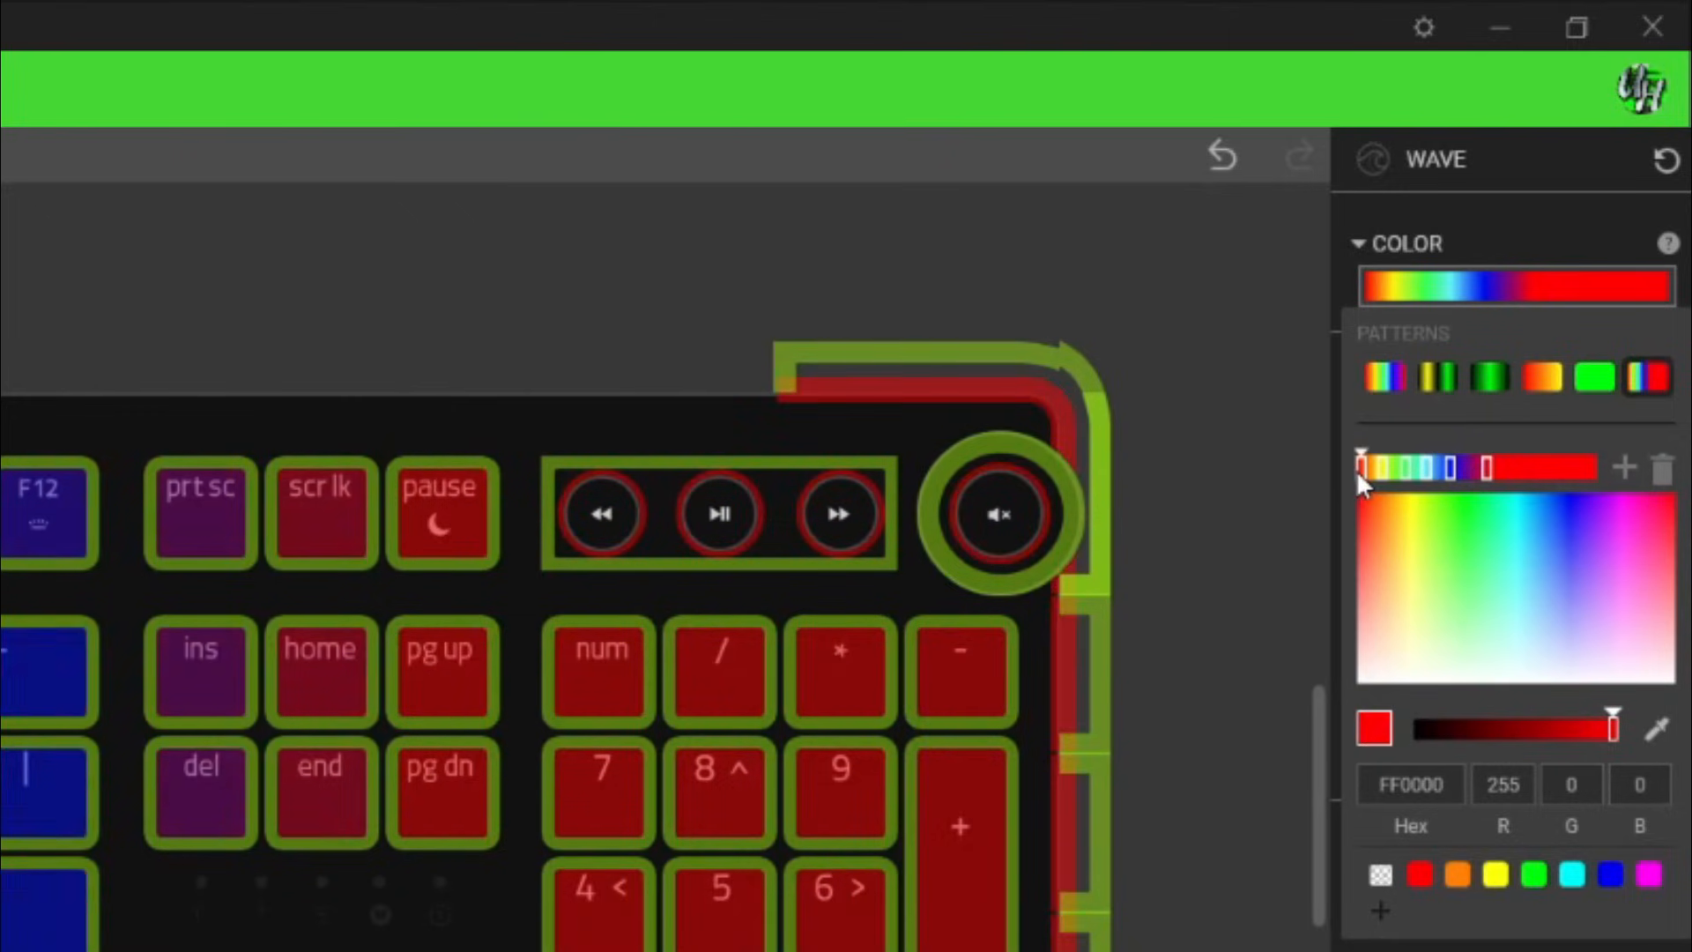
left_click(1646, 874)
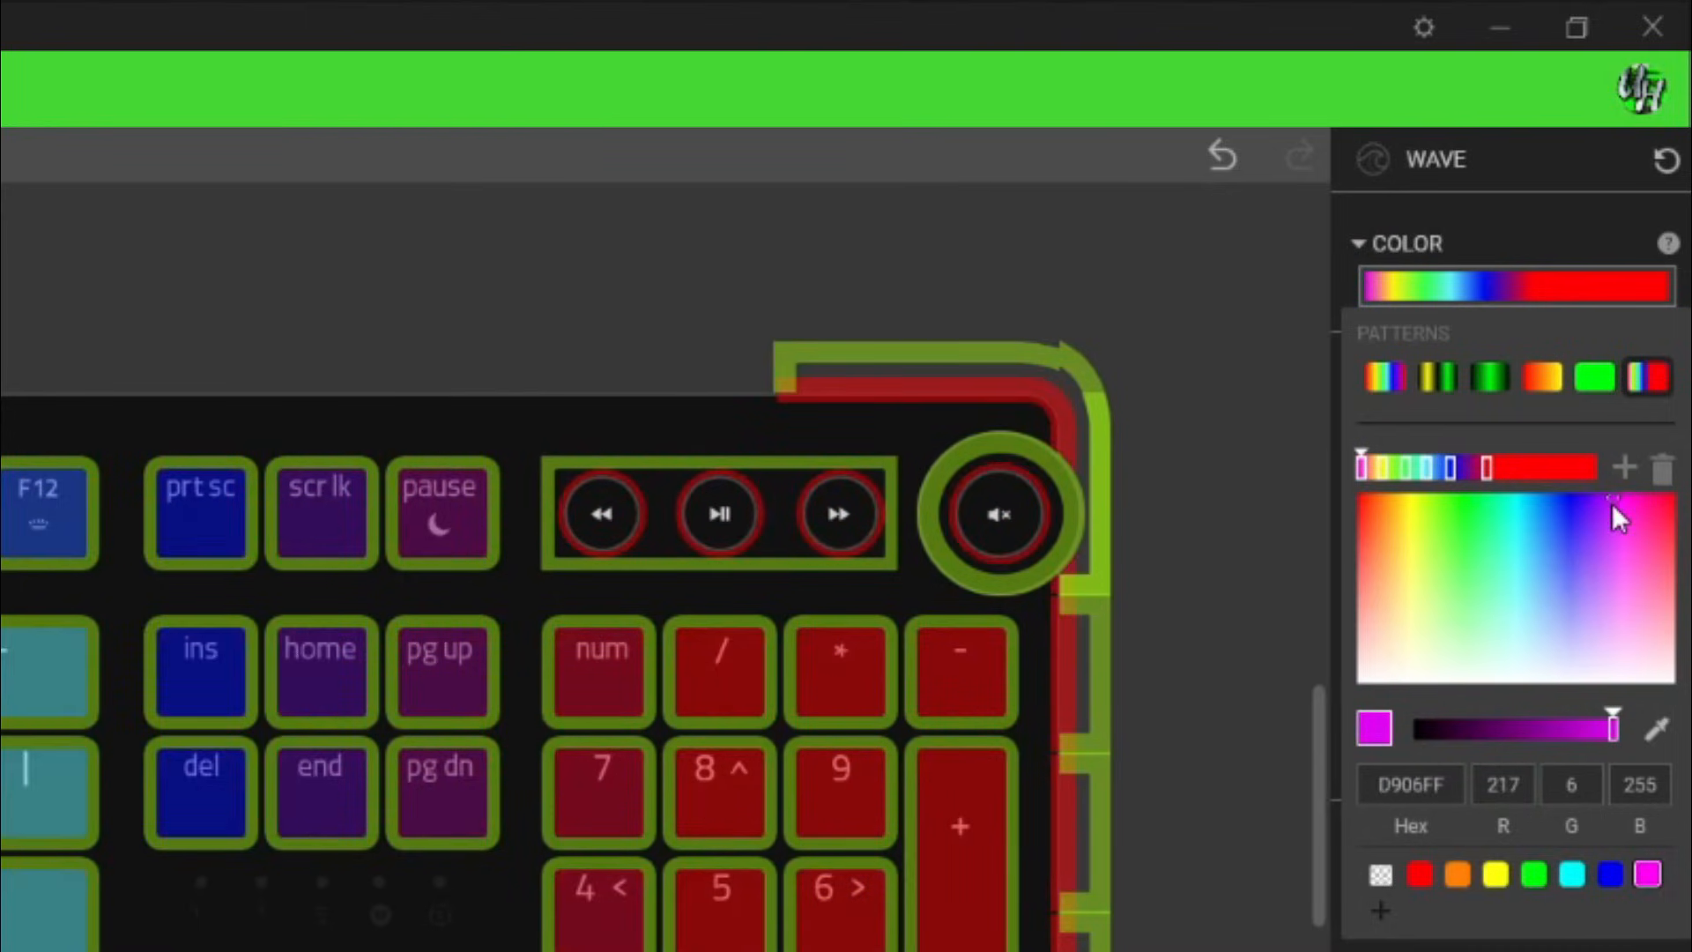
mouse_move(1604, 504)
left_mouse_down()
mouse_move(1579, 515)
mouse_move(1589, 576)
mouse_move(1603, 521)
left_mouse_up()
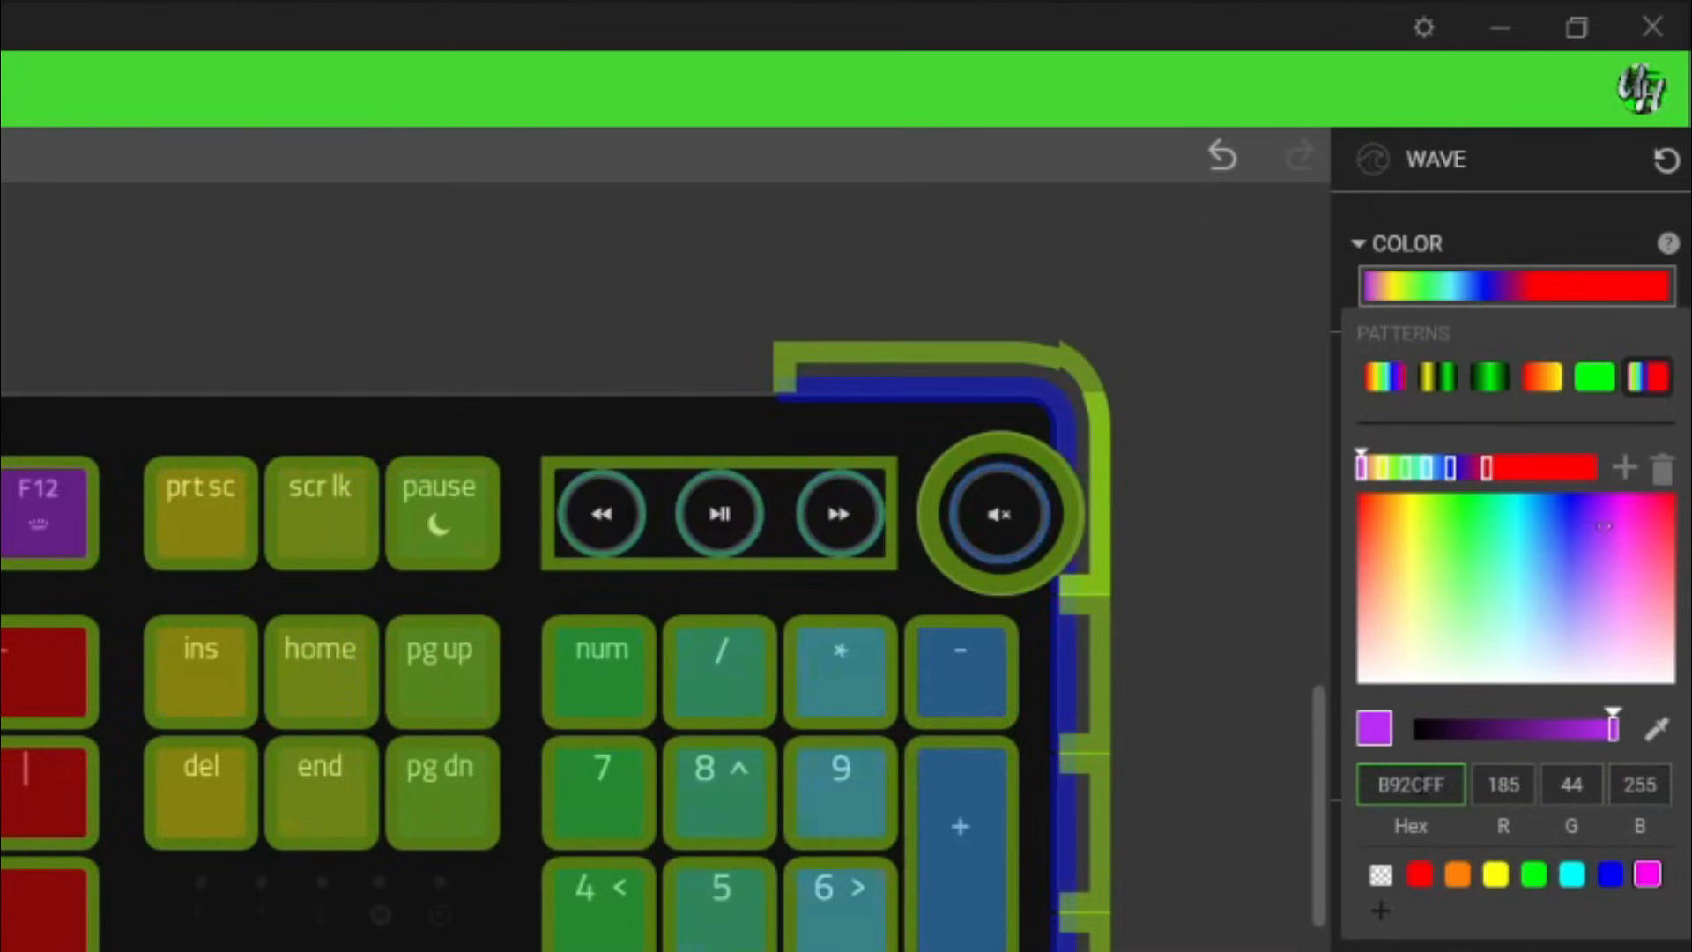
Copy the first stop's hex code B92CFF and apply it to the last stop of the gradient
left_click(1425, 788)
key("ctrl+c")
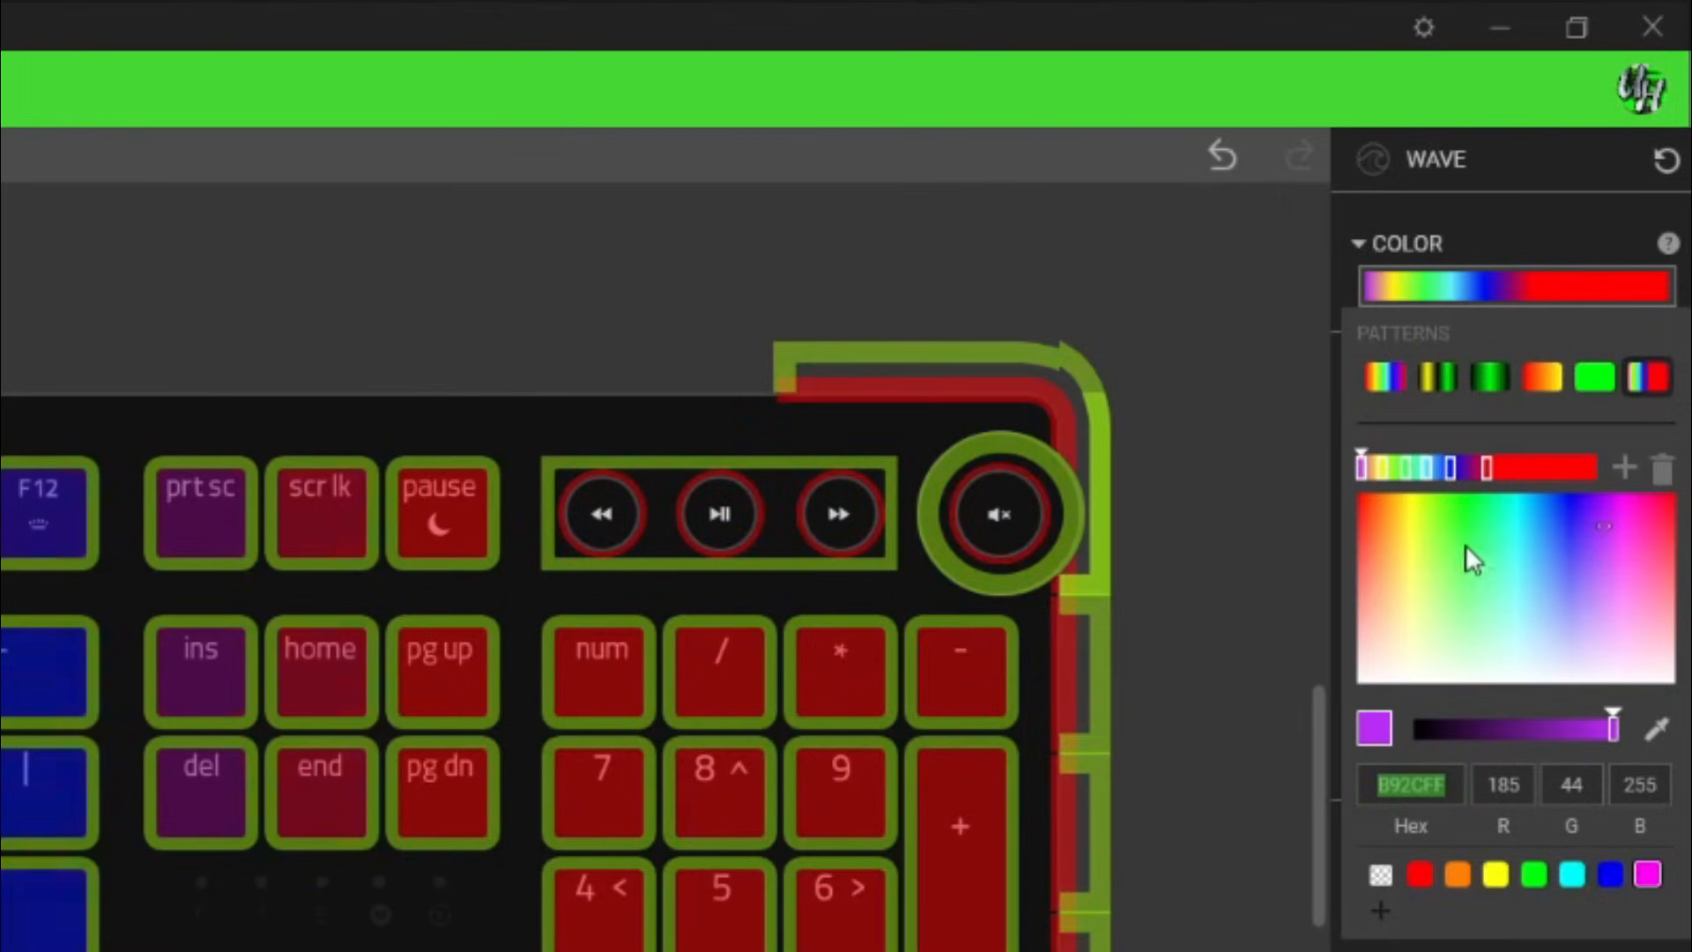
left_click(1486, 466)
left_click(1425, 784)
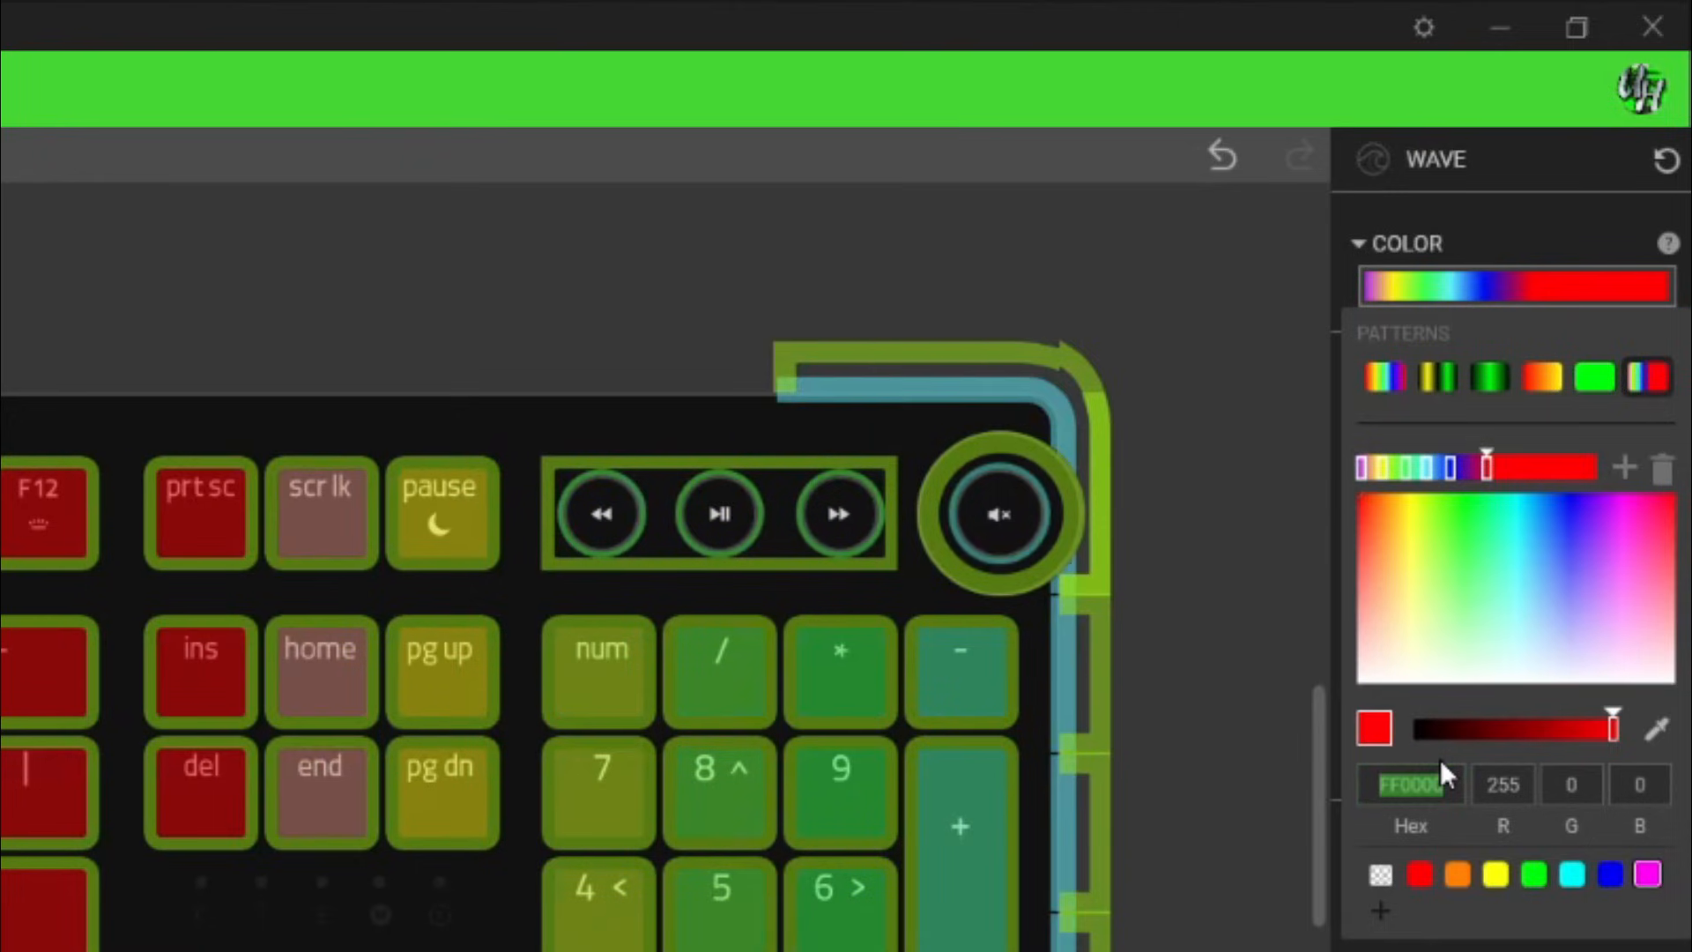
key("ctrl+v")
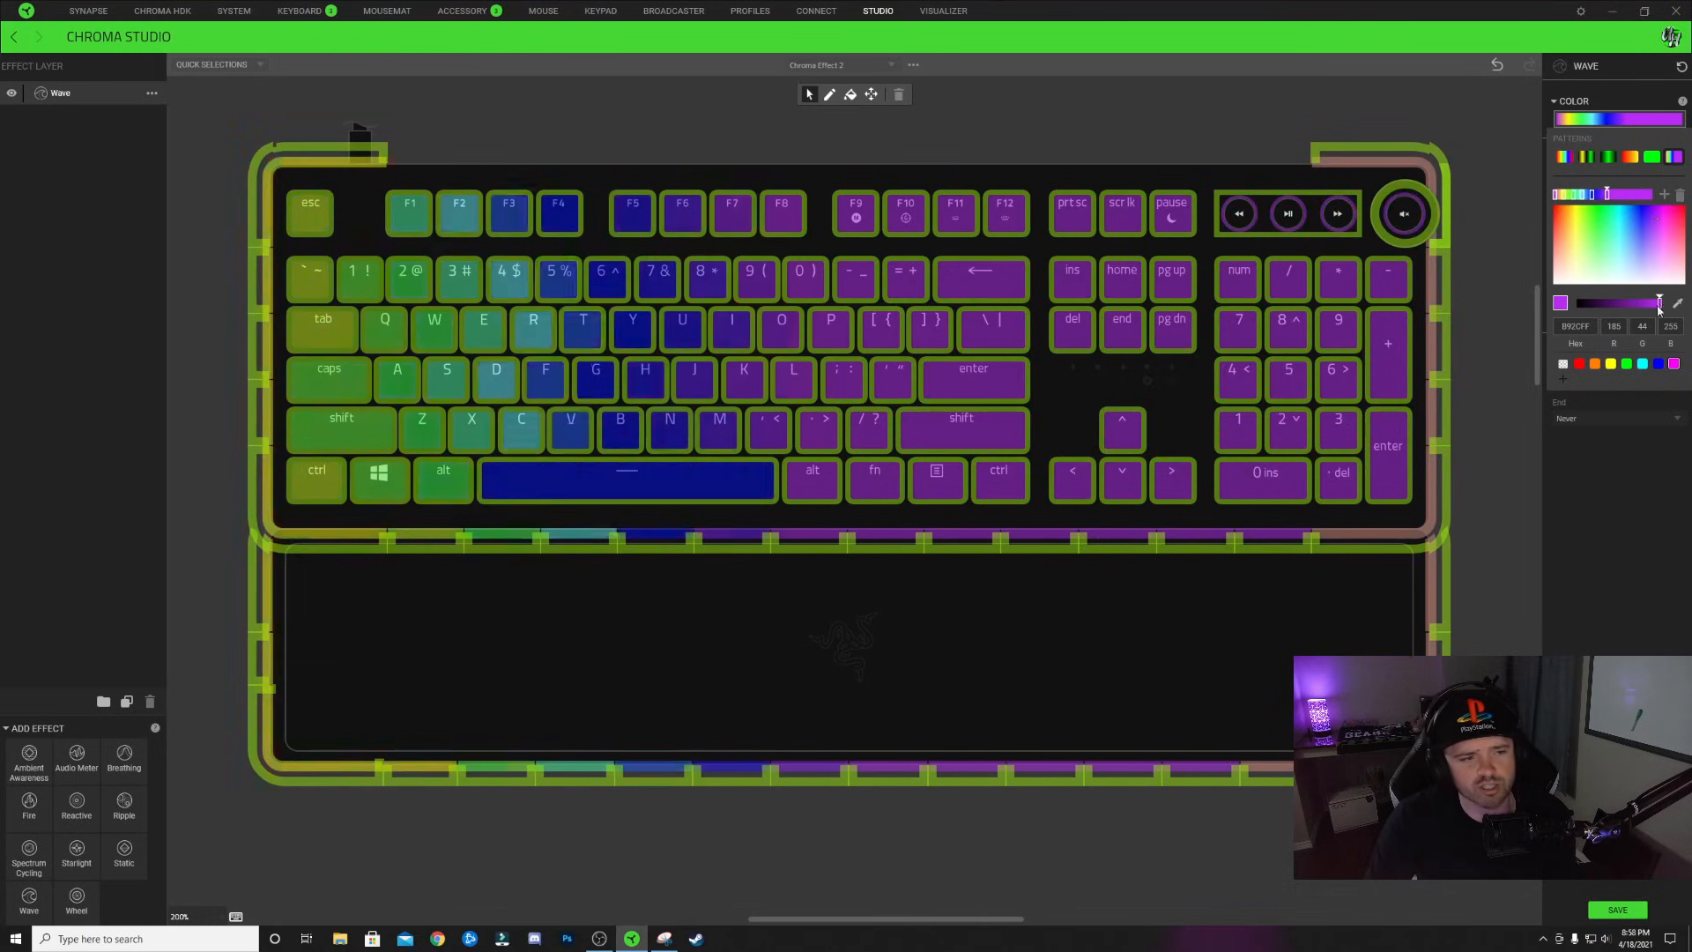
left_click(1595, 462)
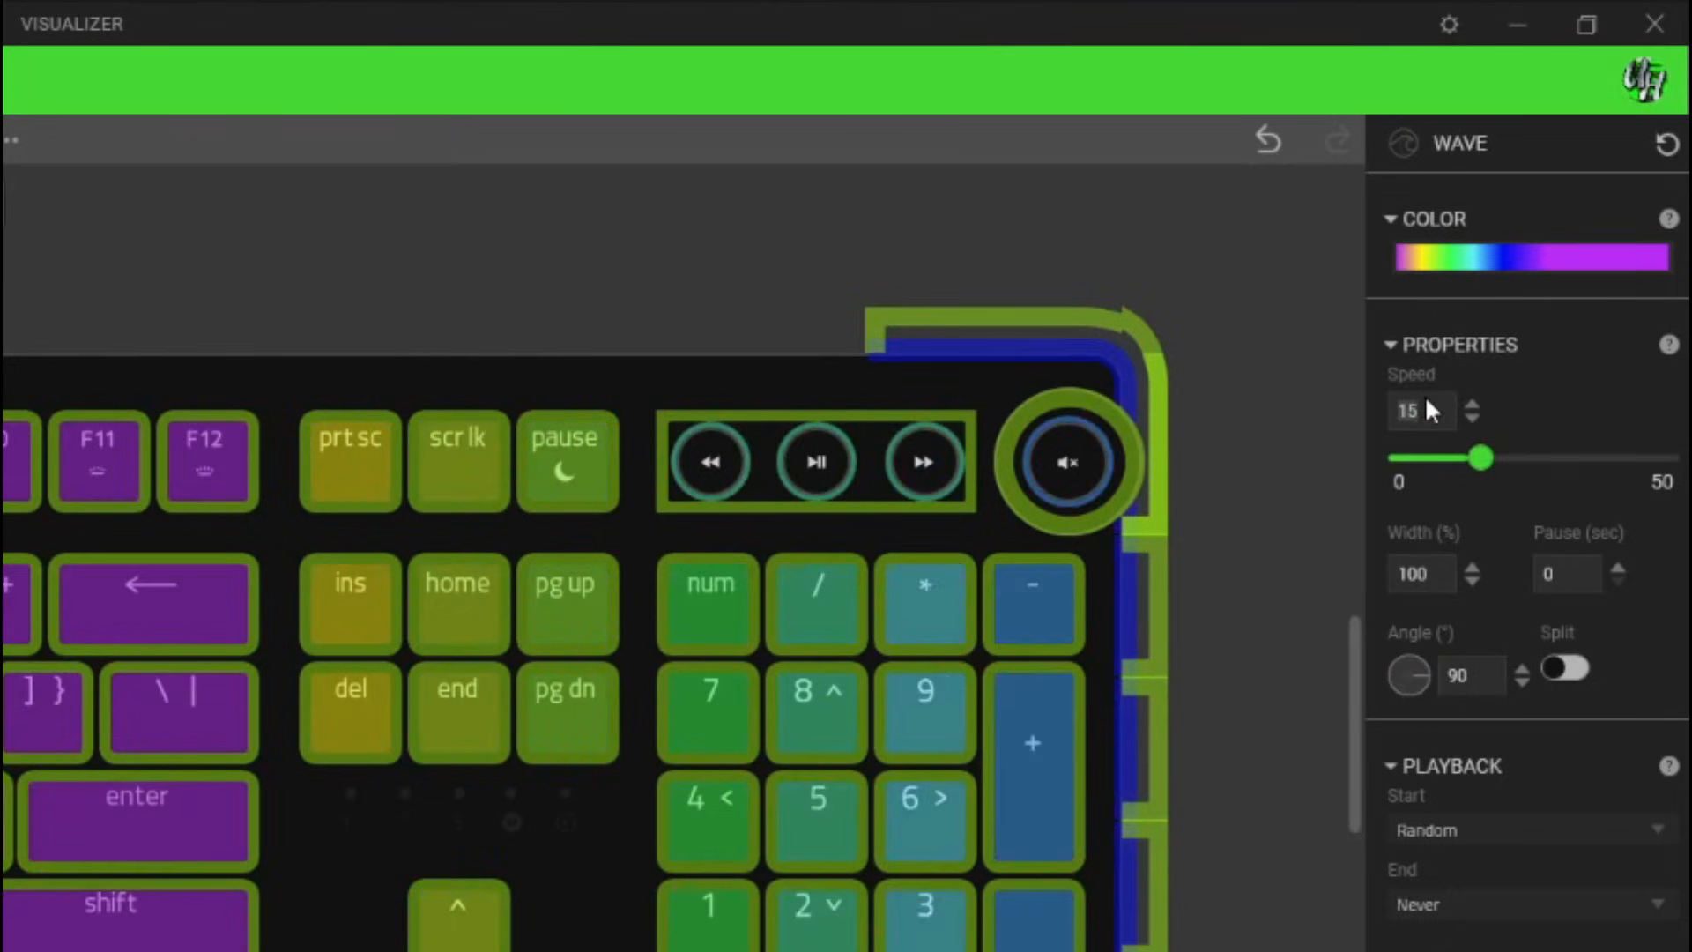
Set the keyboard wave's speed to 12, width to 400% and angle to 92°
type("12")
left_click(1436, 580)
type("400")
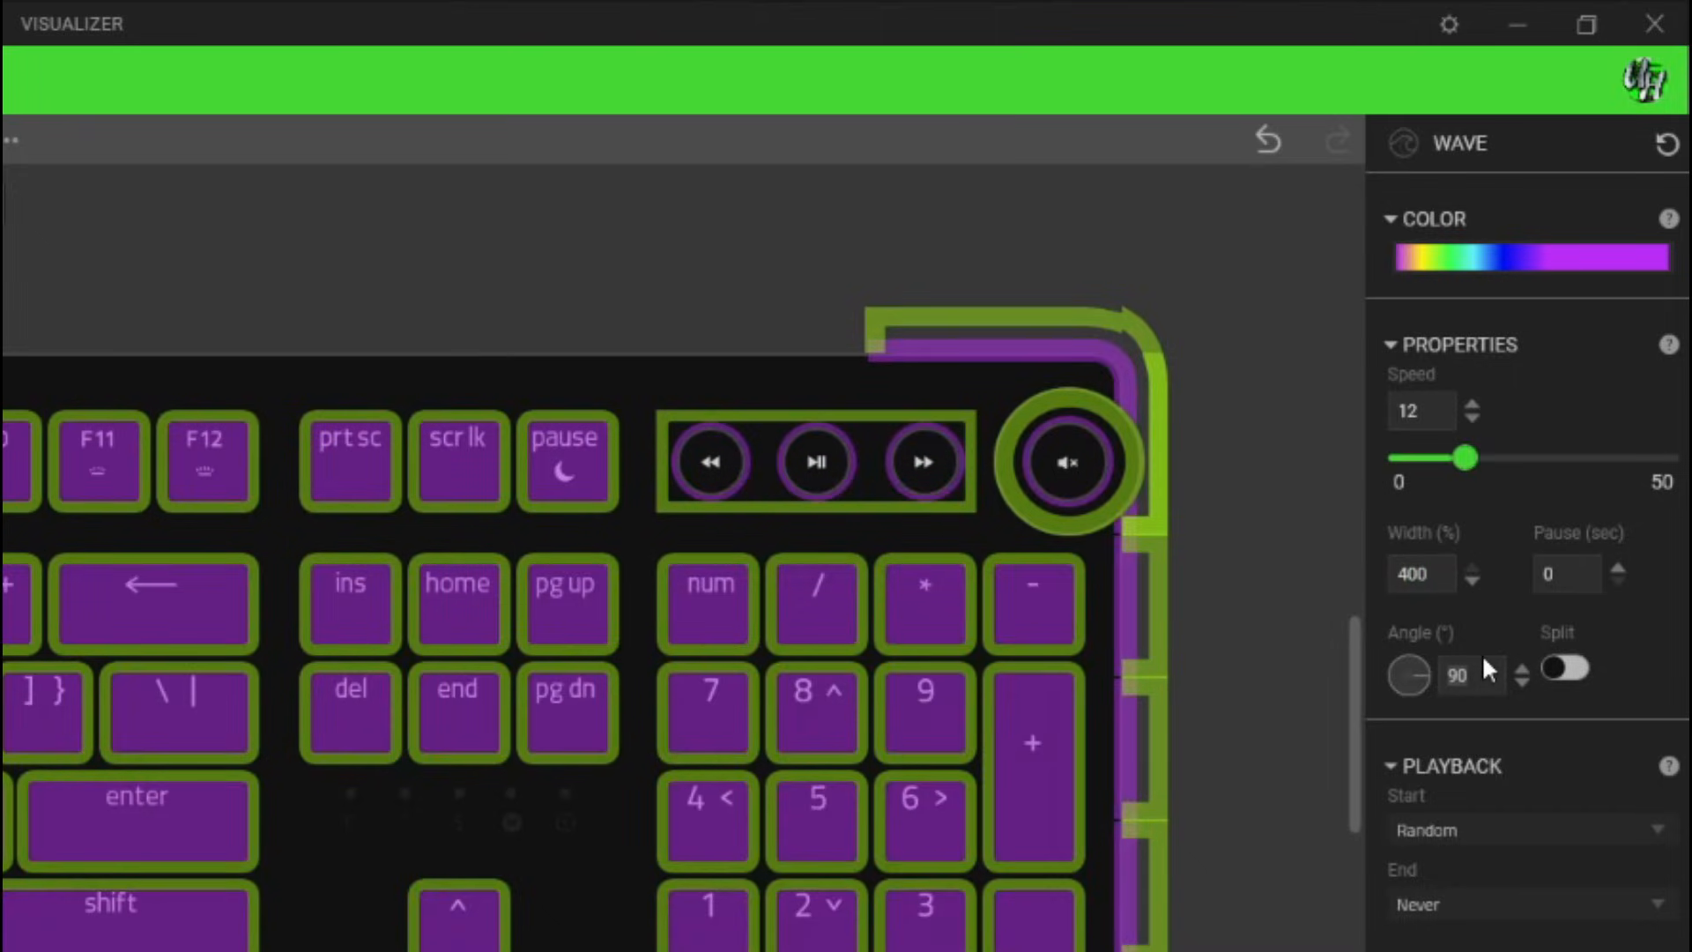
type("92")
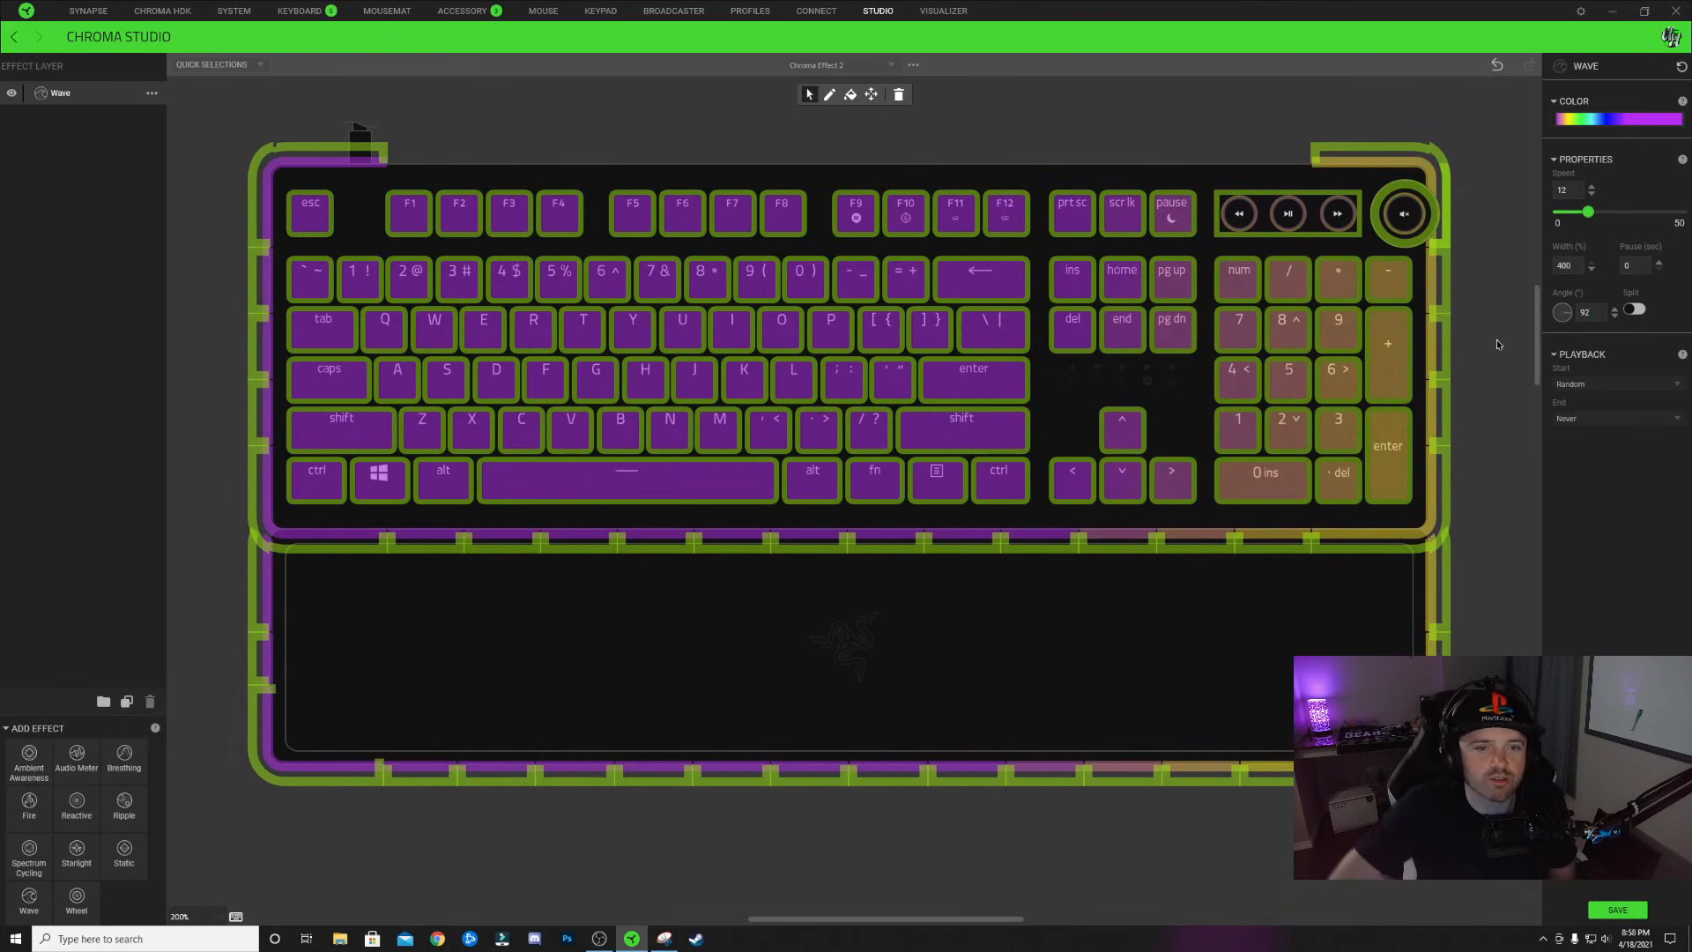
Recolor the gradient's yellow stop blue (0000FF) and its green stop red (FF0000)
left_click(1612, 120)
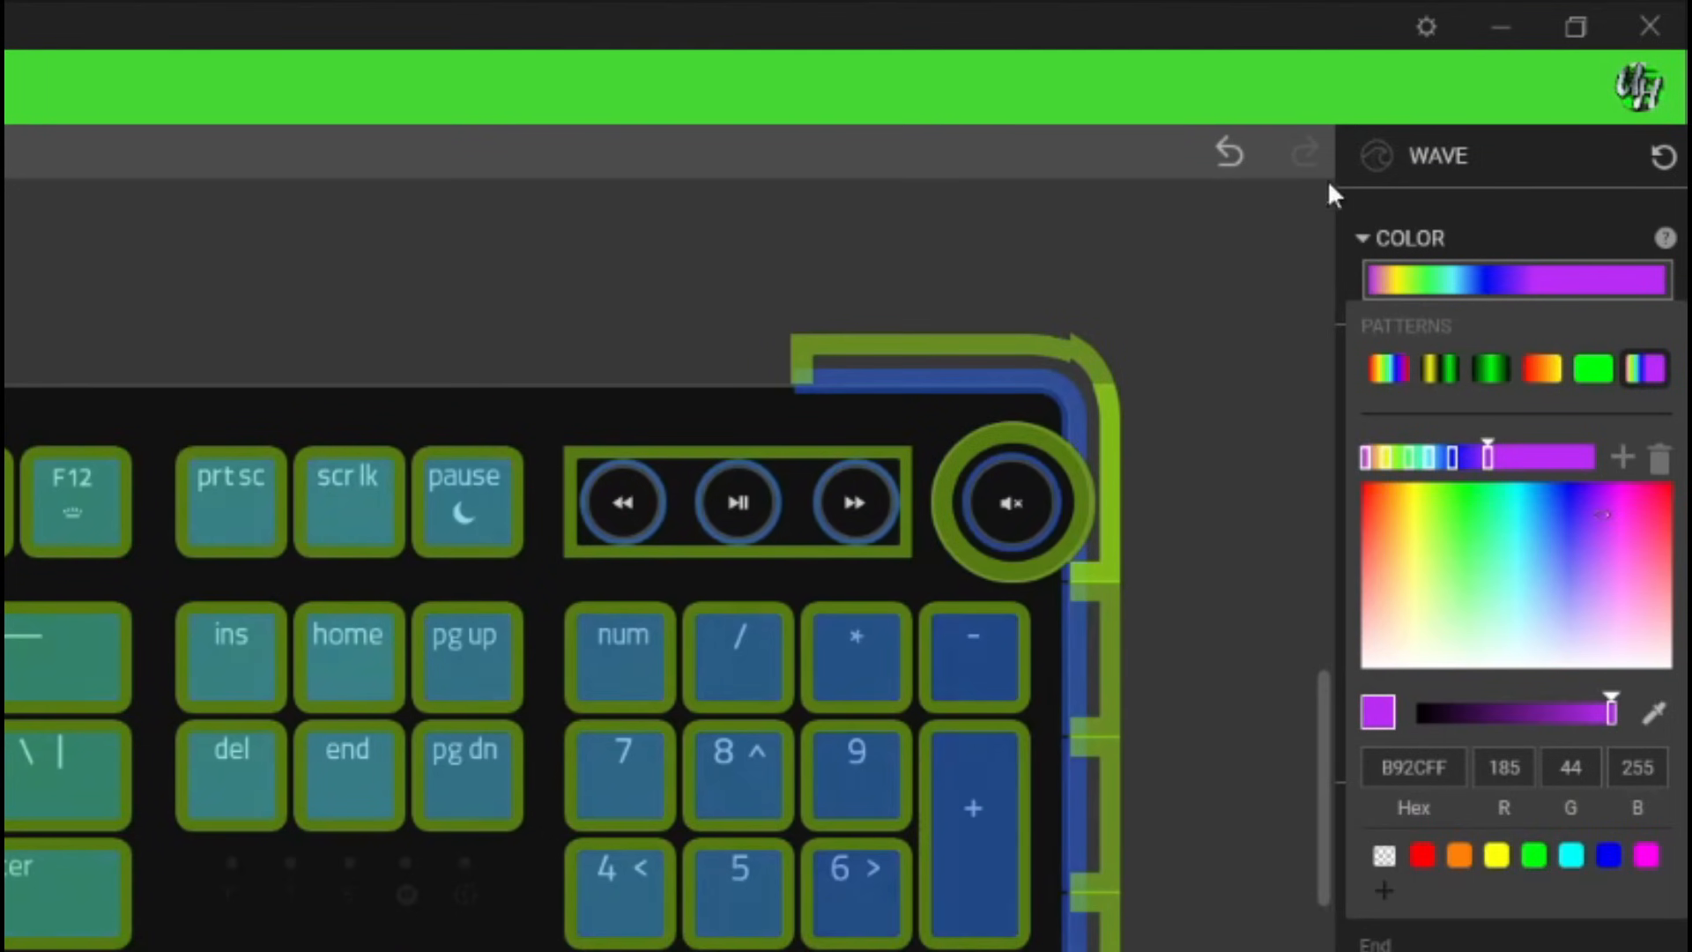
left_click(1382, 462)
left_click(1609, 853)
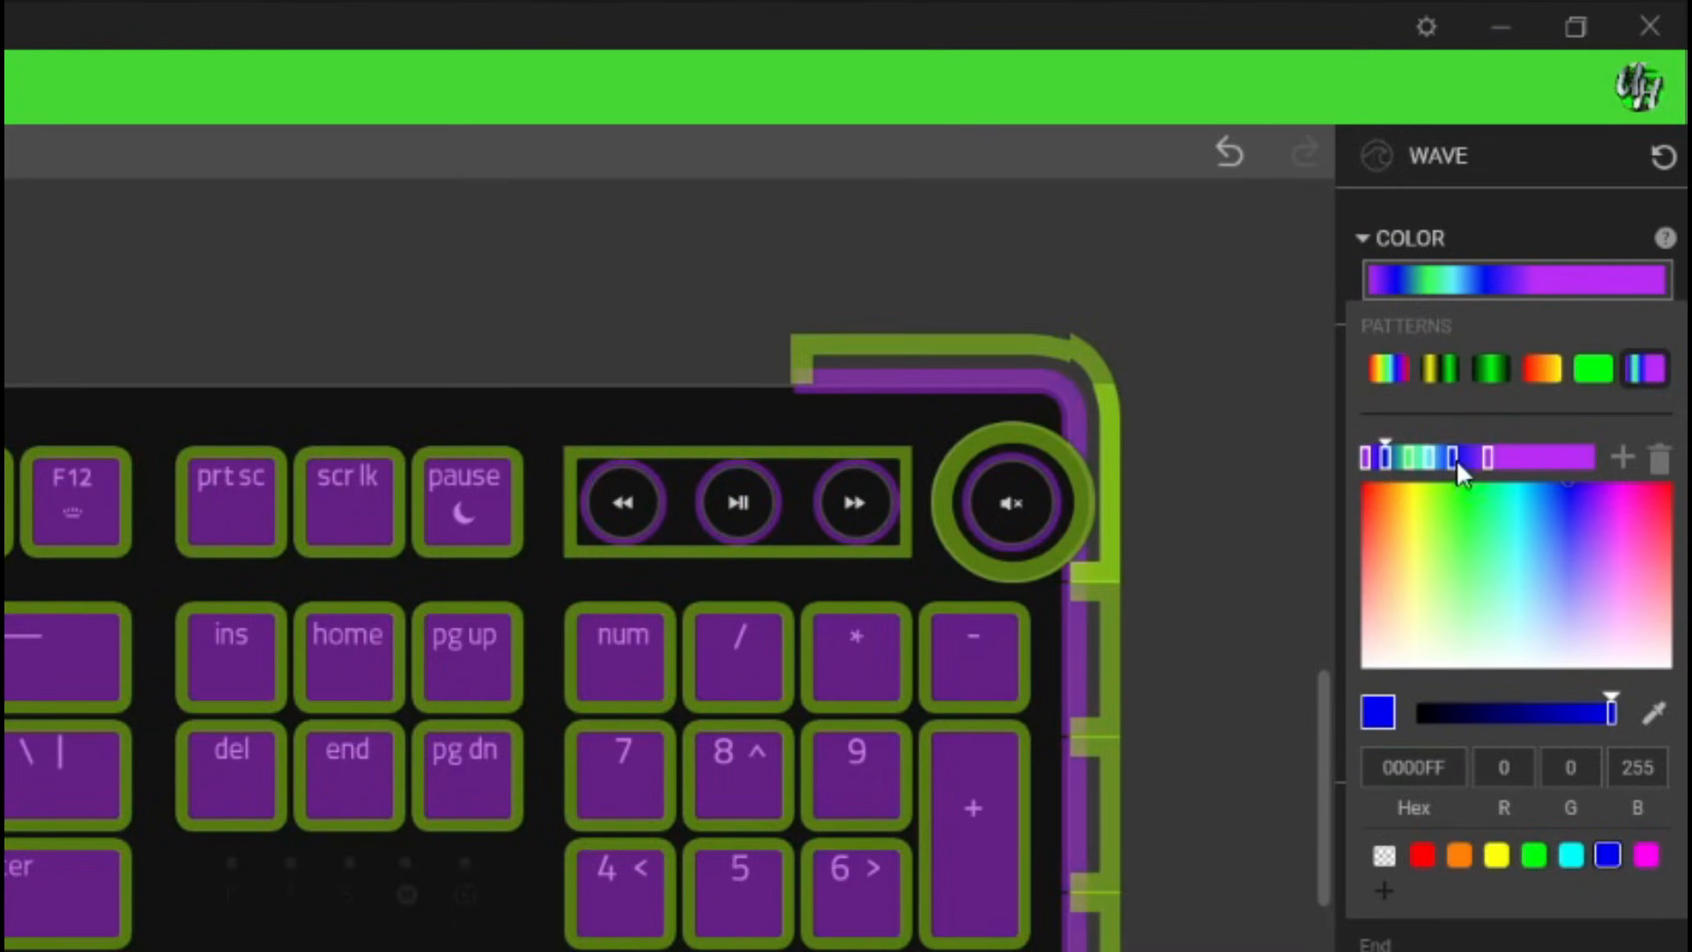
left_click(1454, 457)
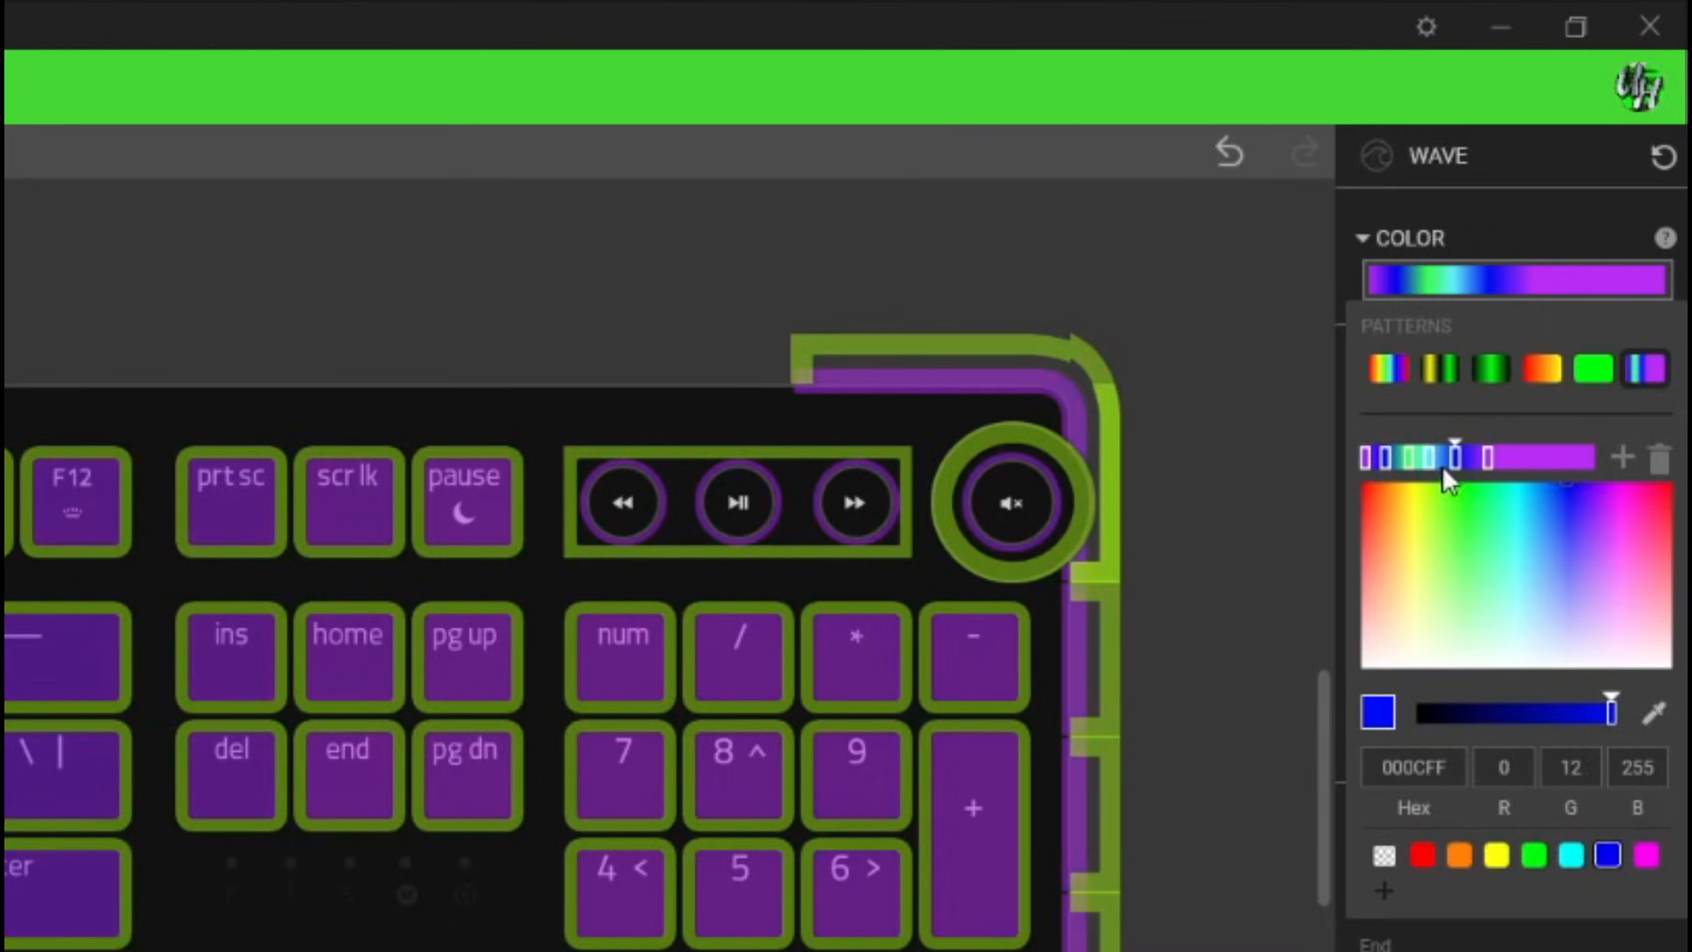
left_click(1407, 458)
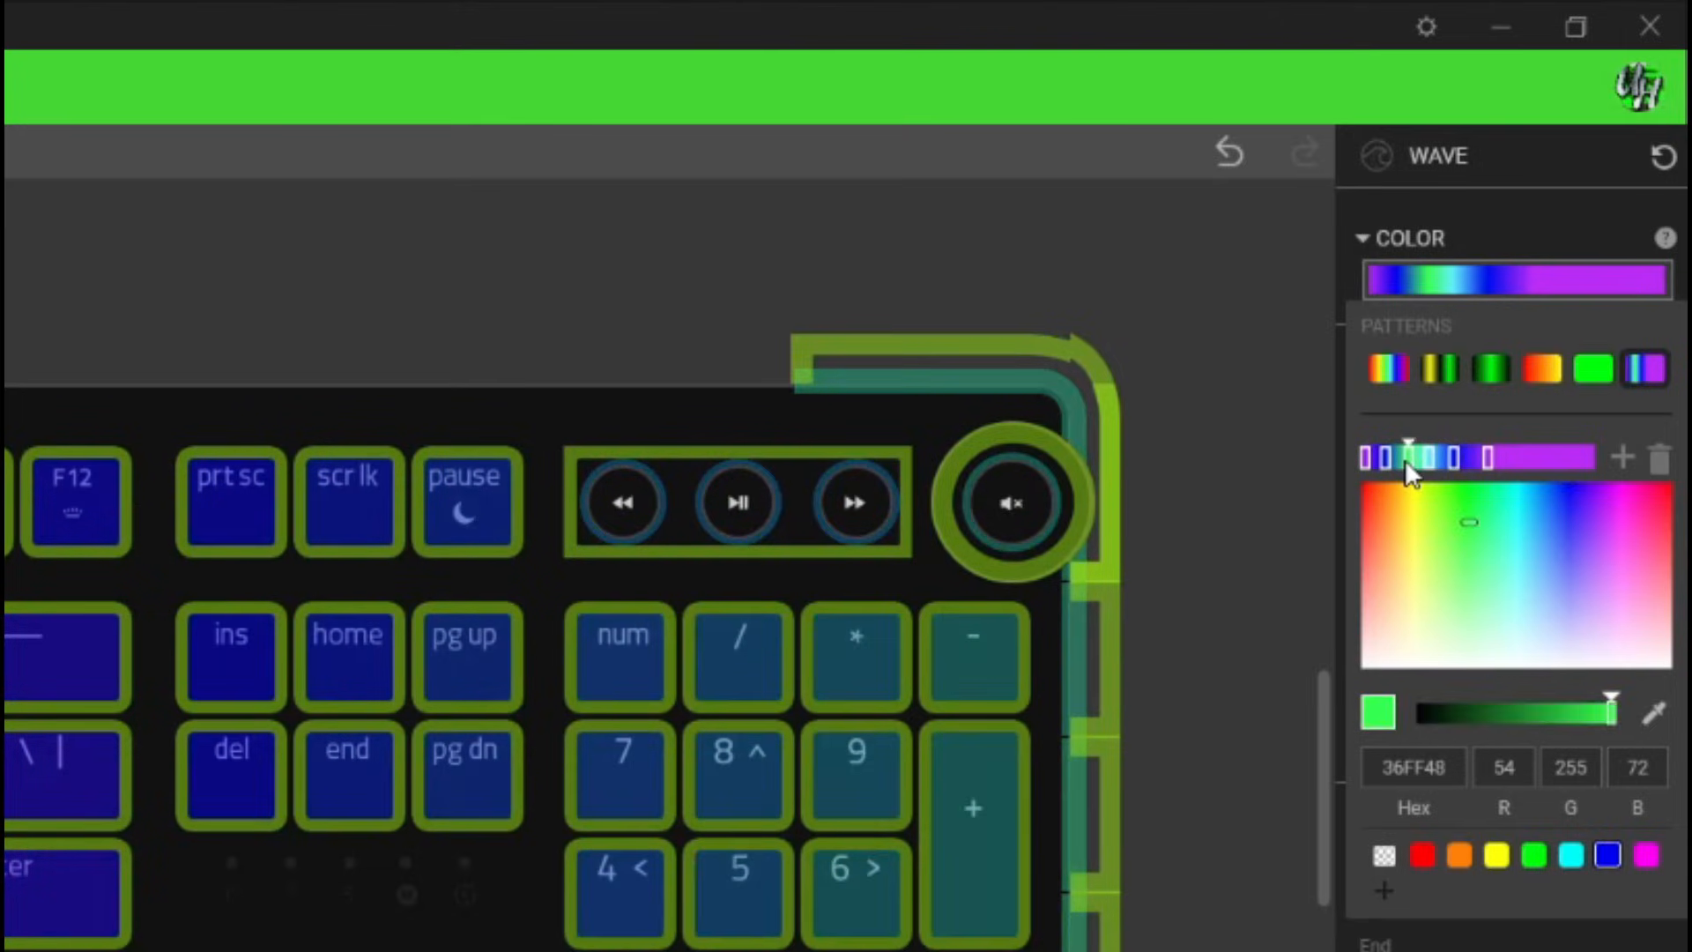
left_click(1420, 853)
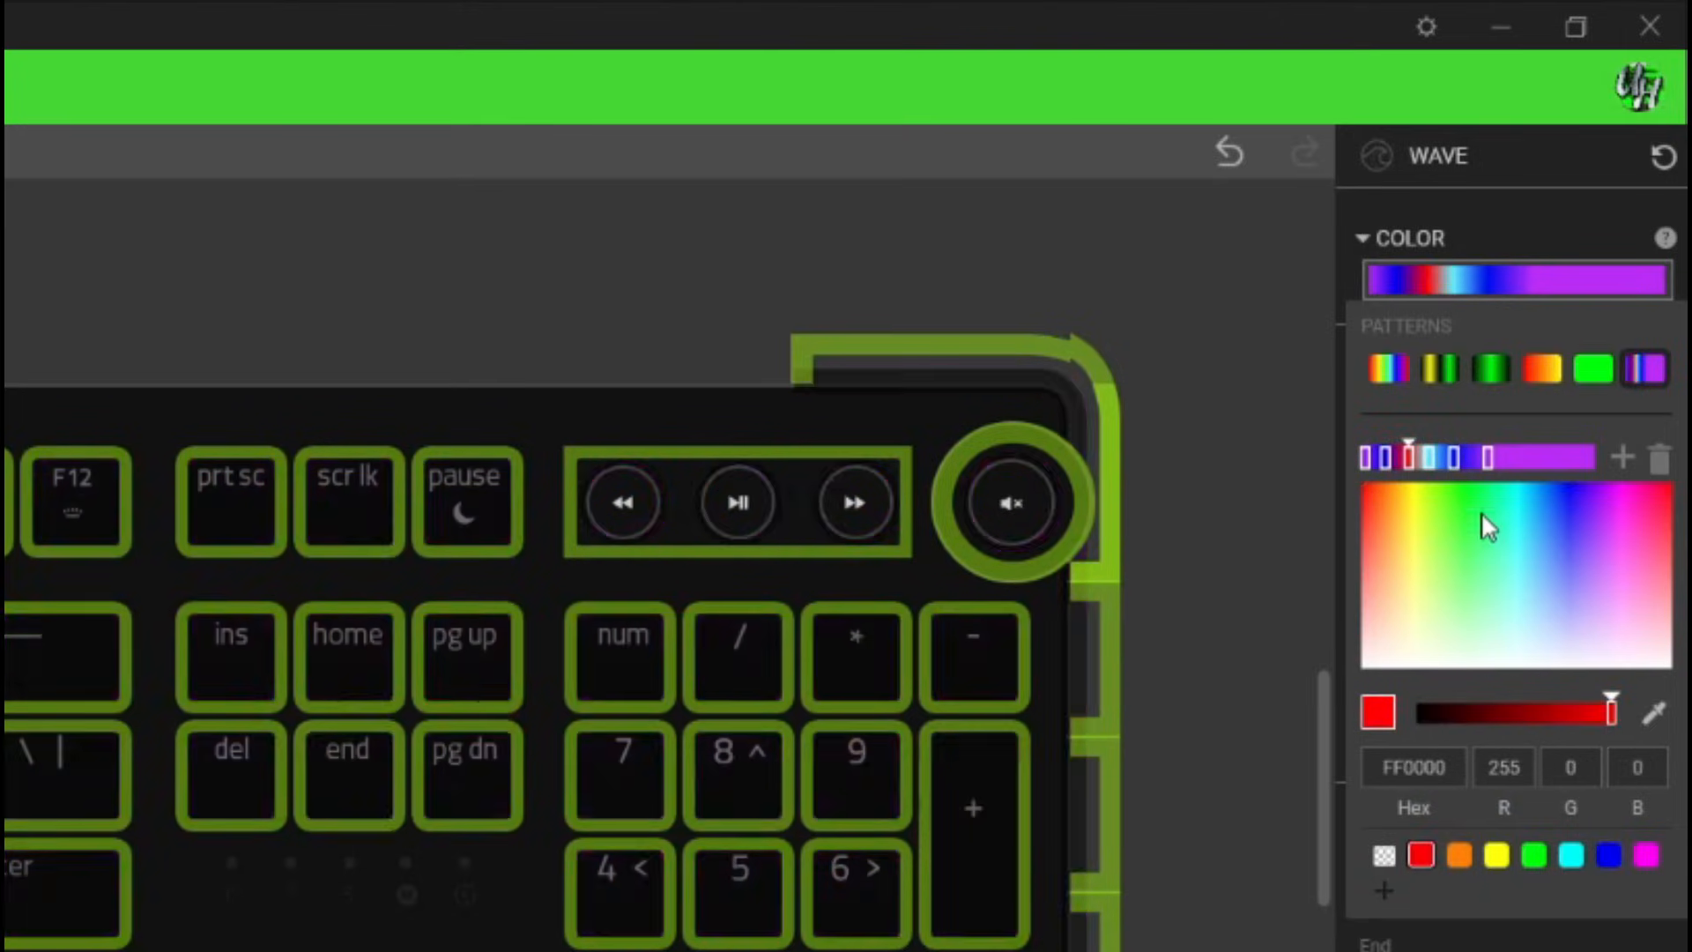
left_click(1429, 458)
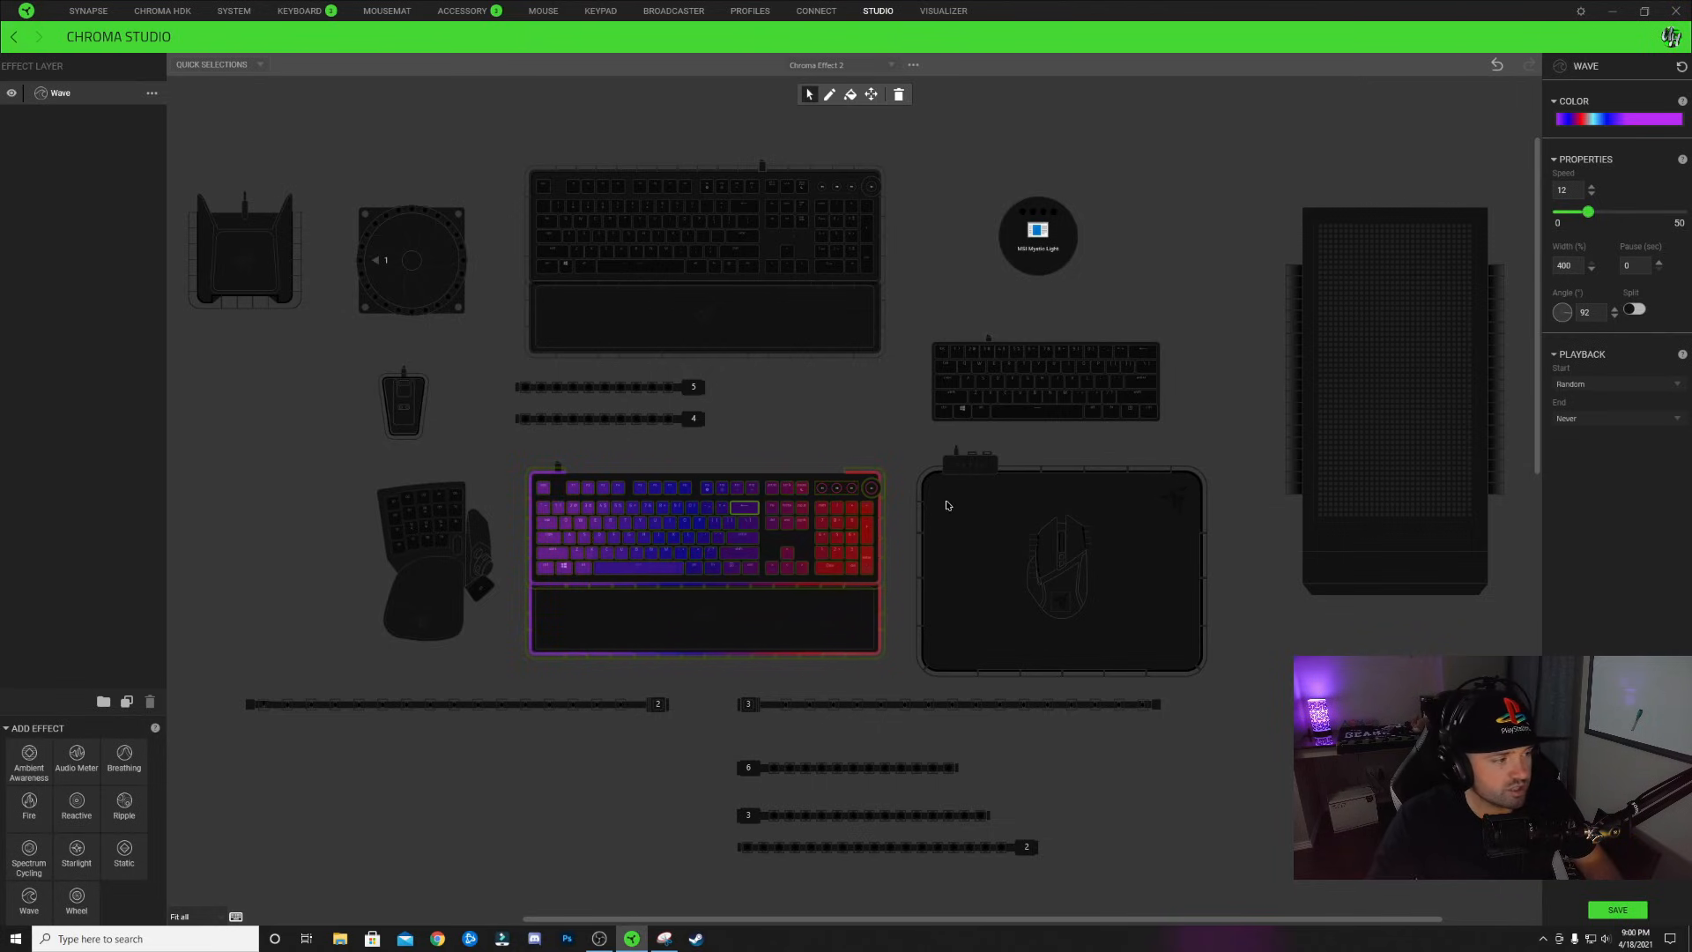
Select the mouse mat's lights and give them the custom wave gradient with speed 12, width 400% and angle 92°
left_click(915, 464)
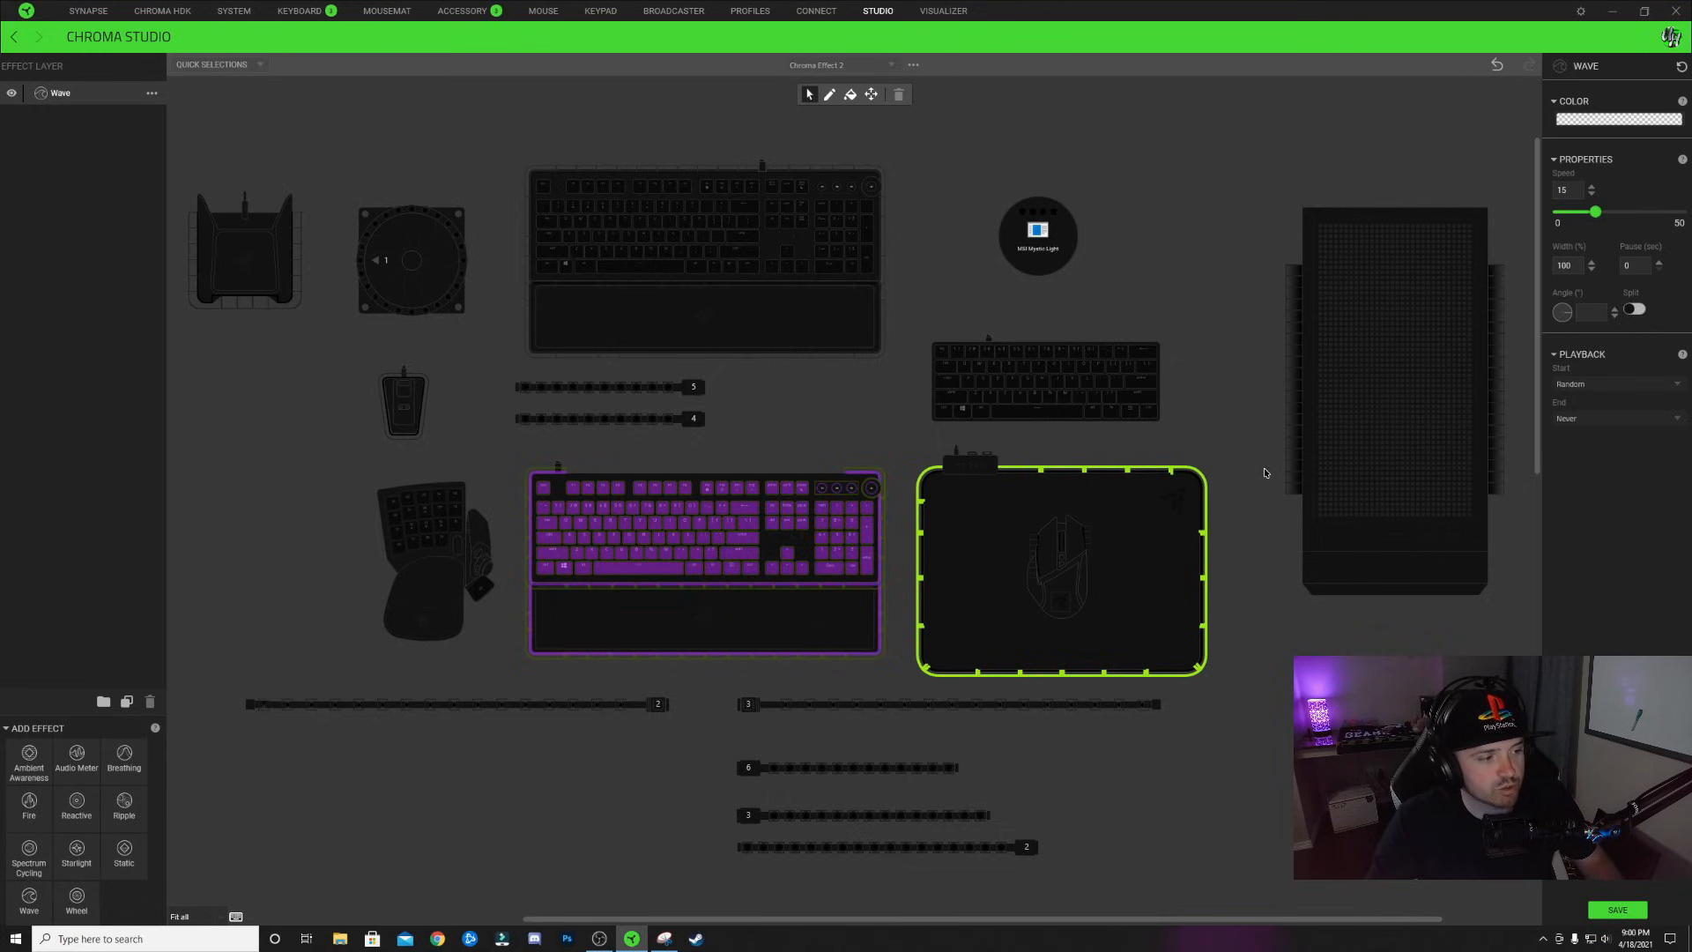
left_click(1206, 500)
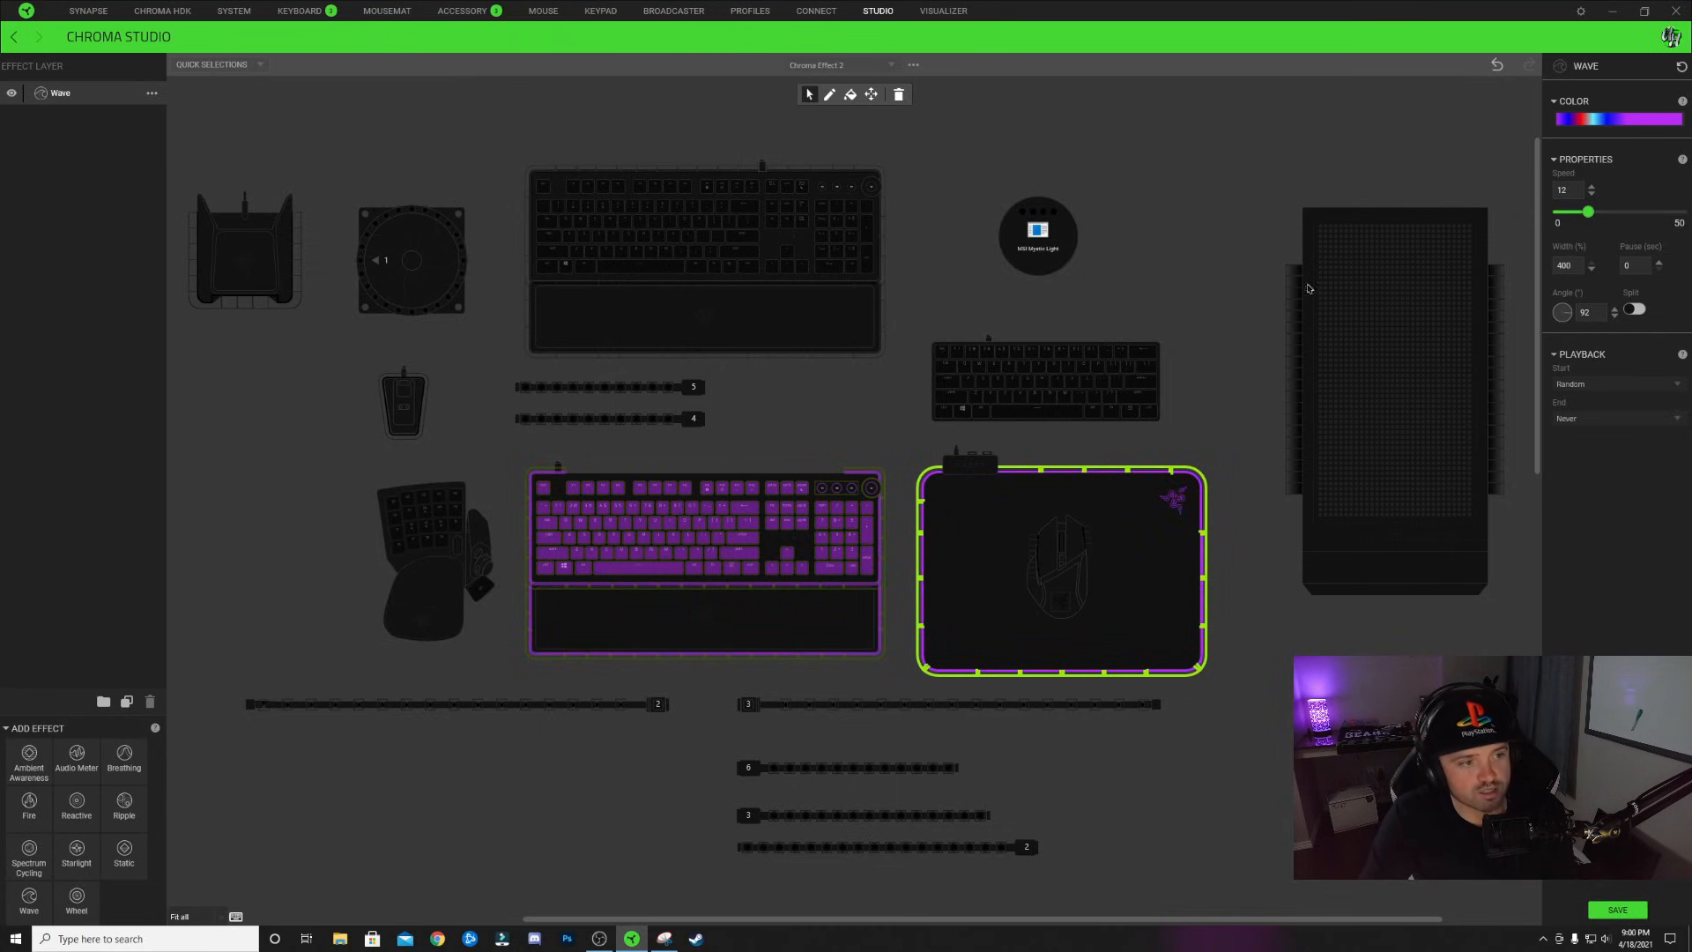
left_click(1602, 121)
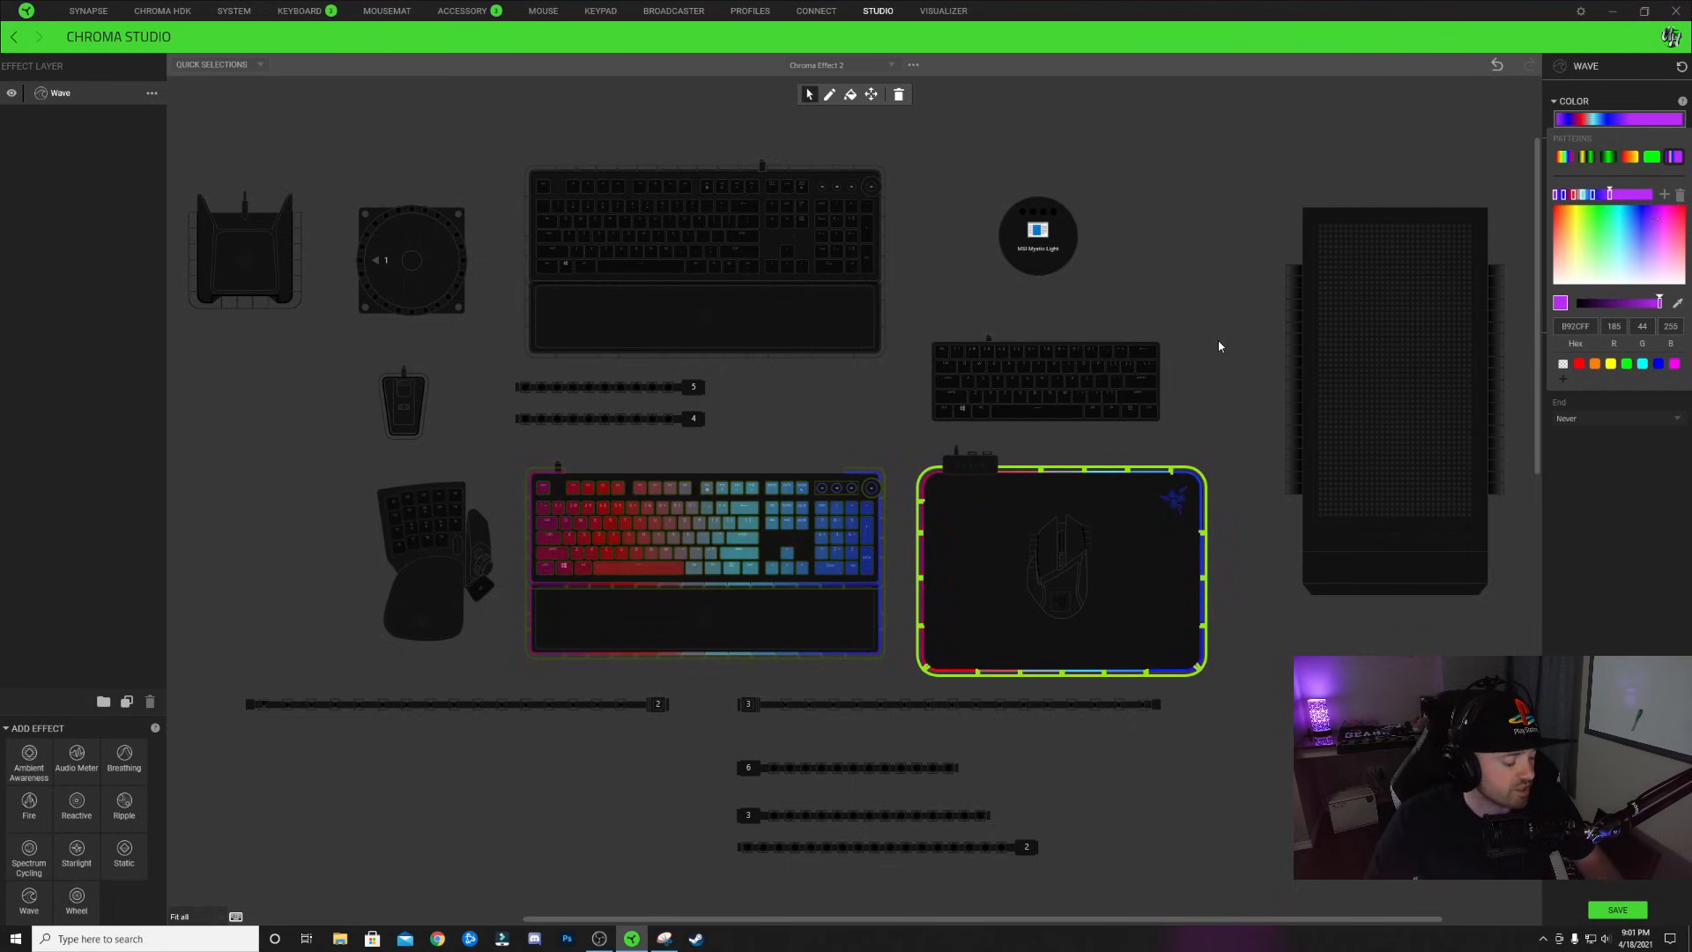
Apply the custom wave gradient to the mouse's lights with speed 12, width 400% and angle 180°
left_click_drag(1001, 508, 1124, 633)
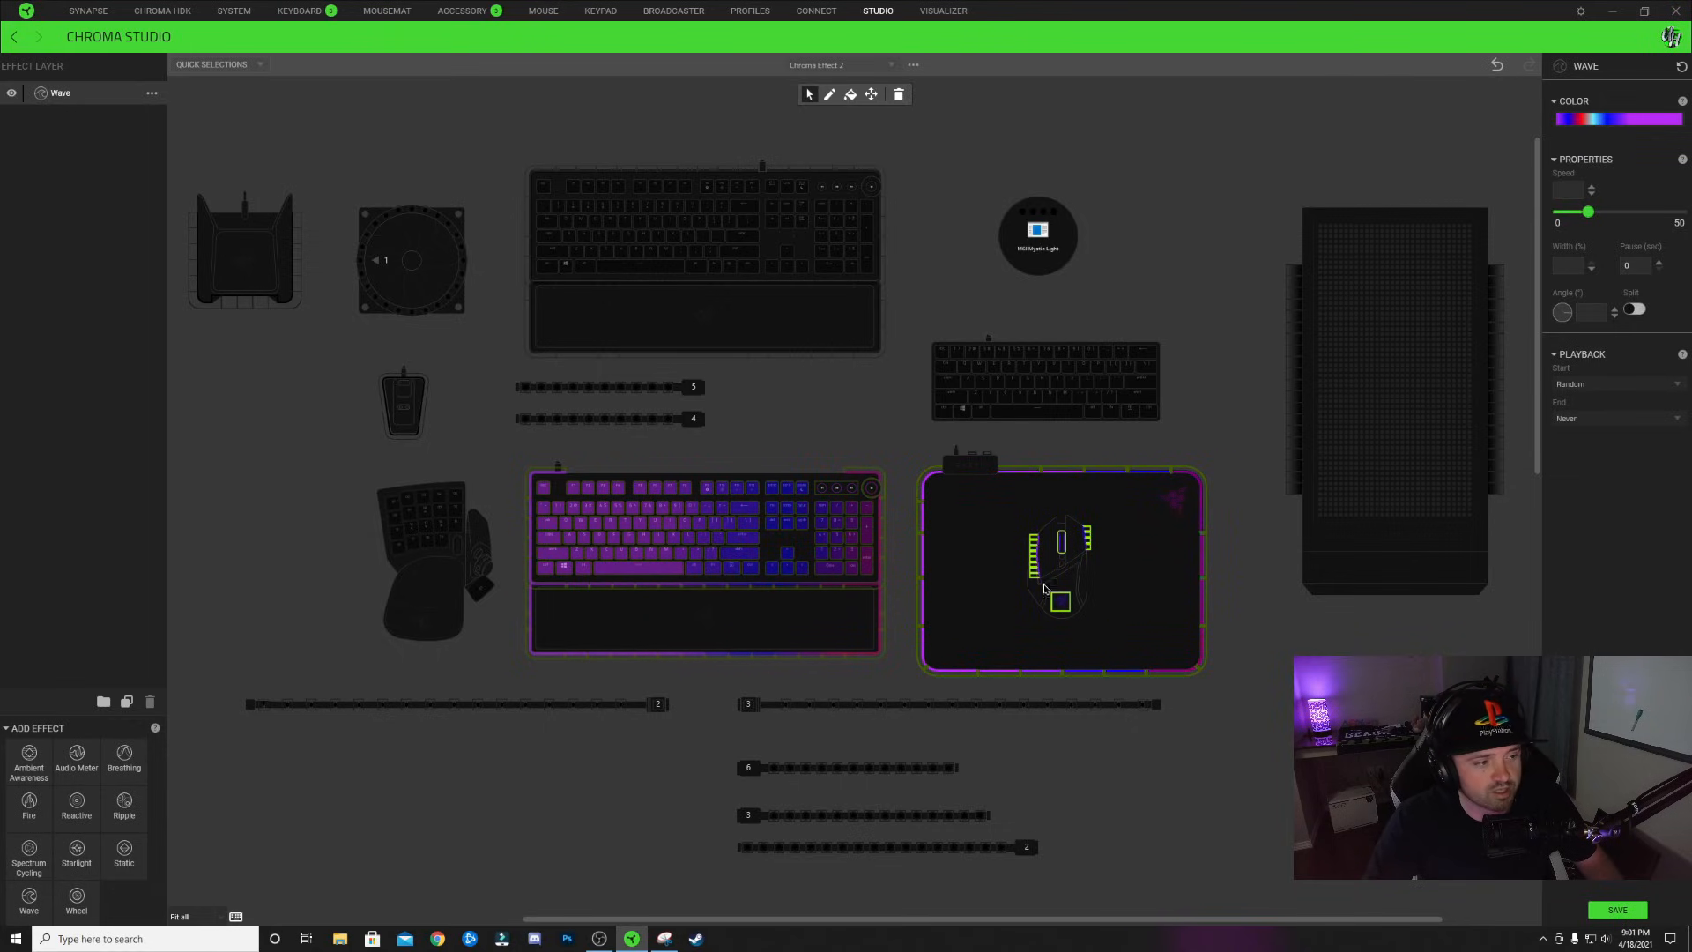
left_click(1563, 320)
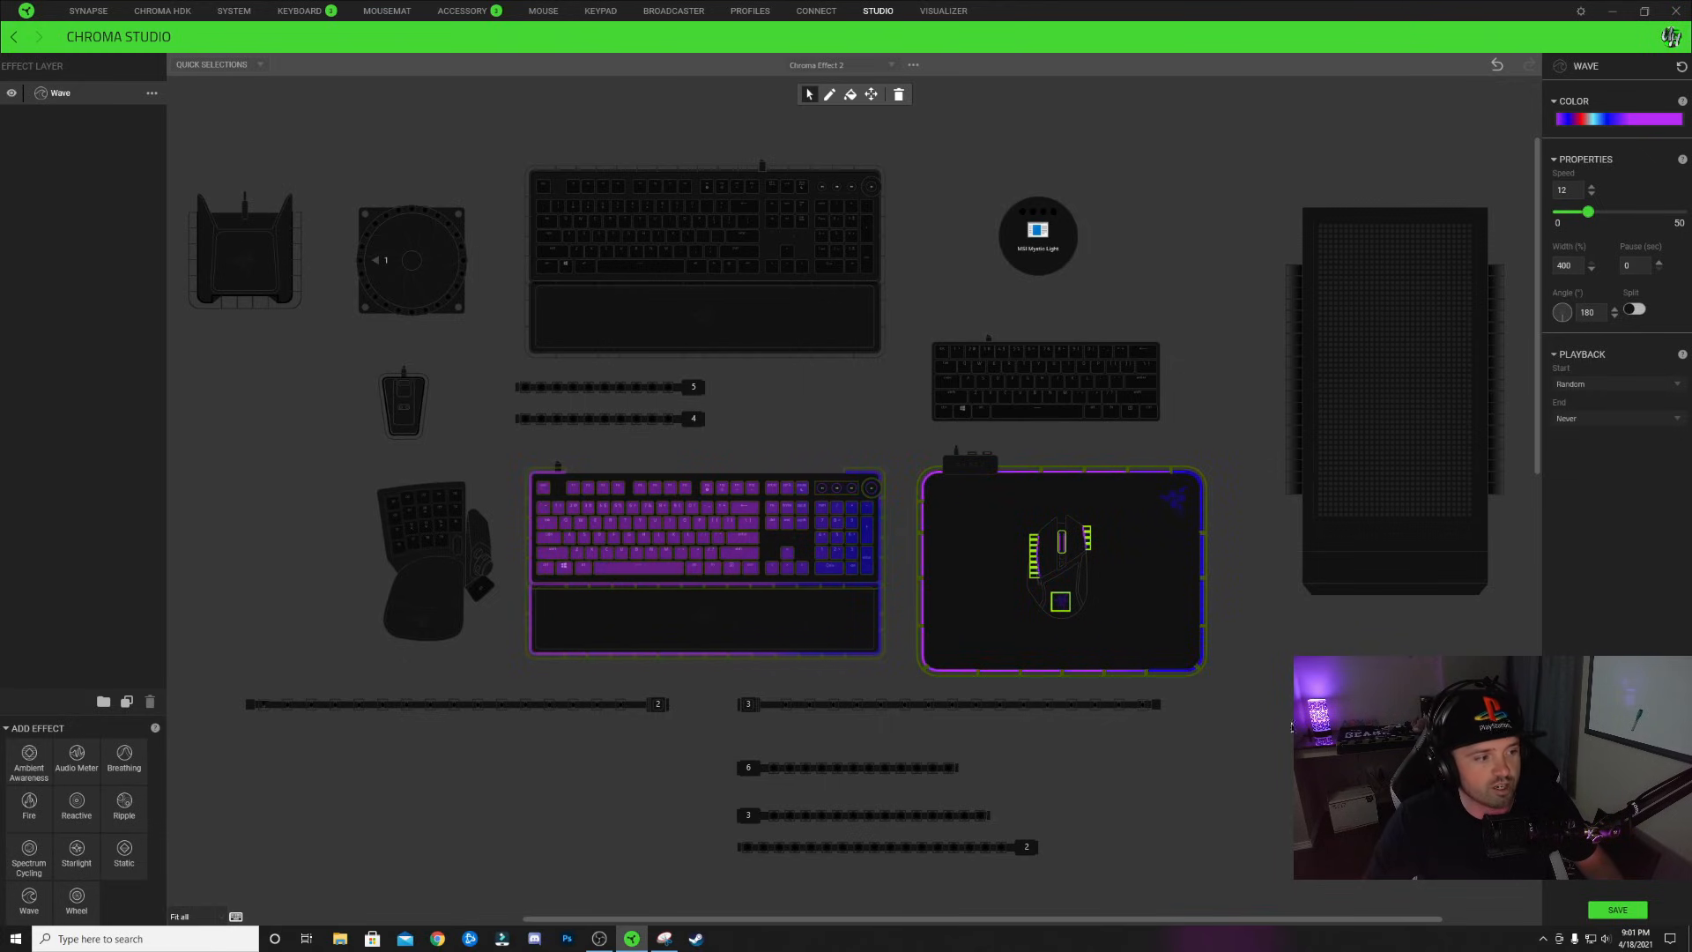
left_click(1077, 607)
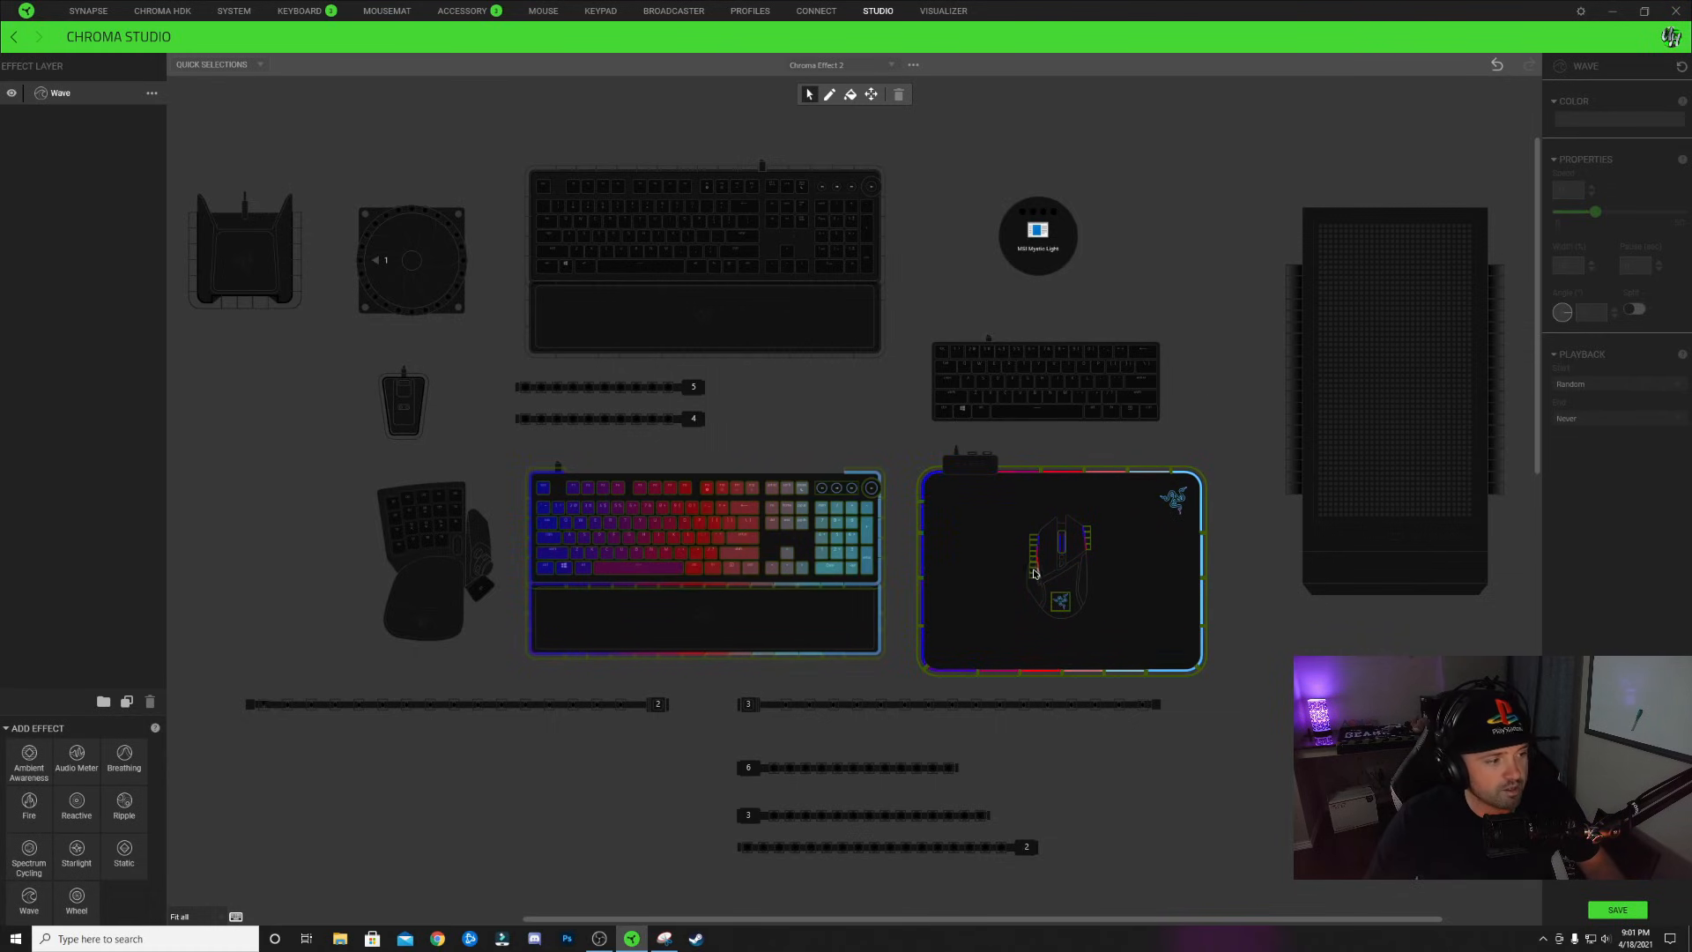
left_click(1046, 574)
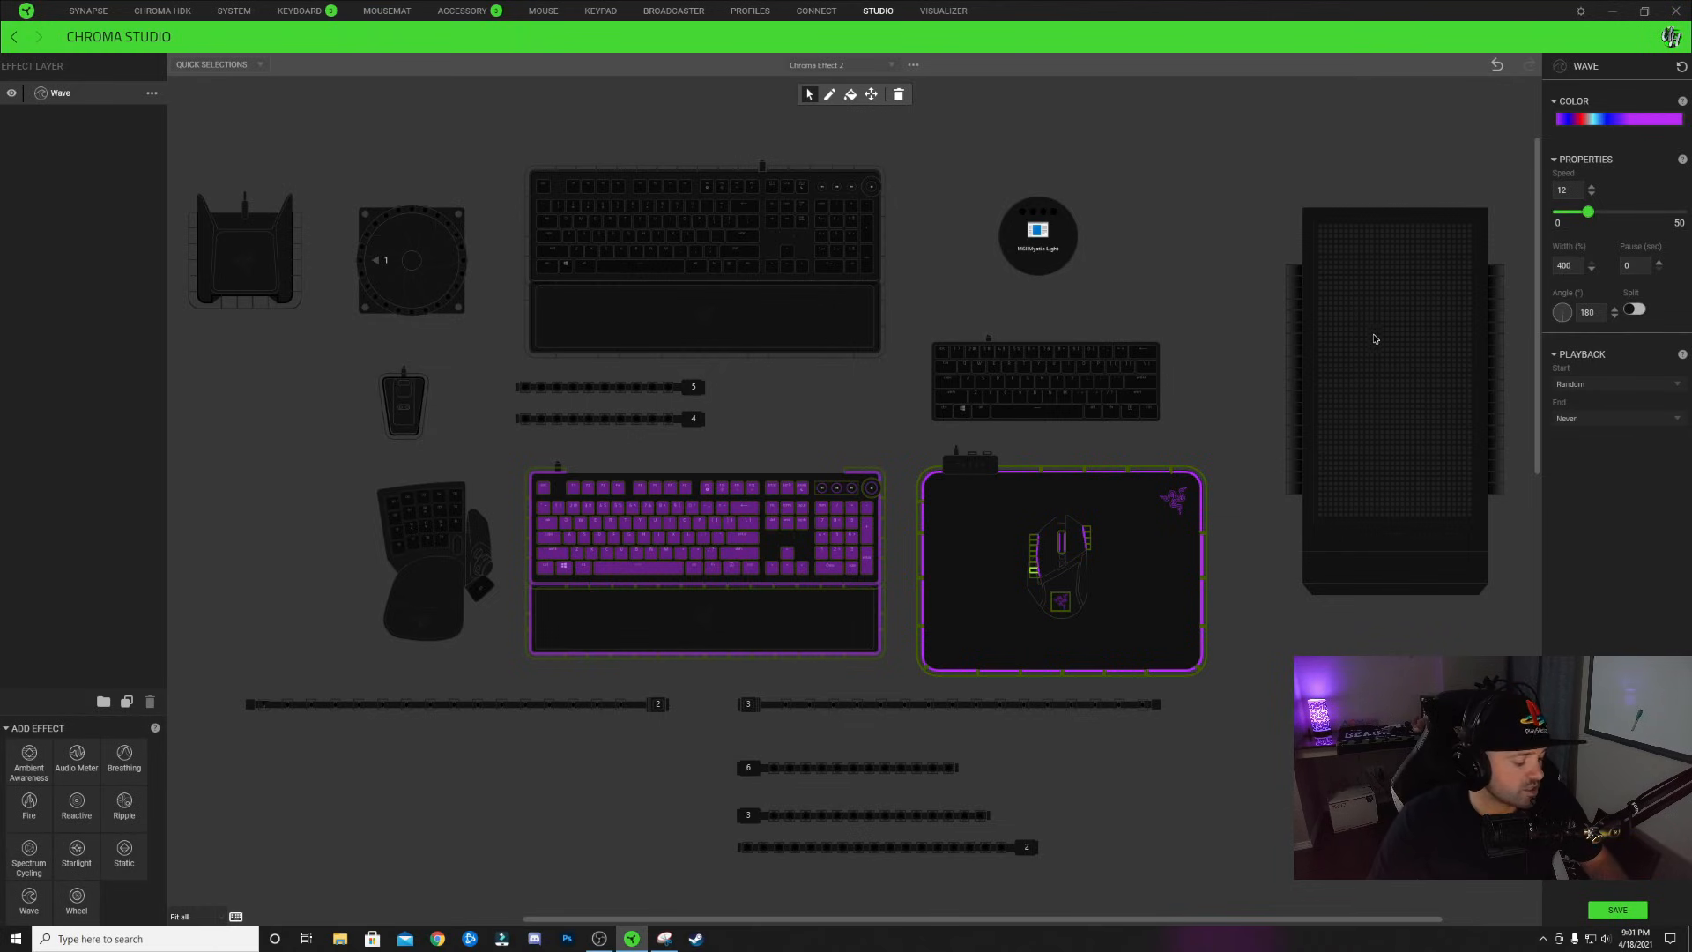
Select the light strips on both sides of the PC case and apply the custom wave gradient at a 180° angle
left_click_drag(1241, 203, 1509, 620)
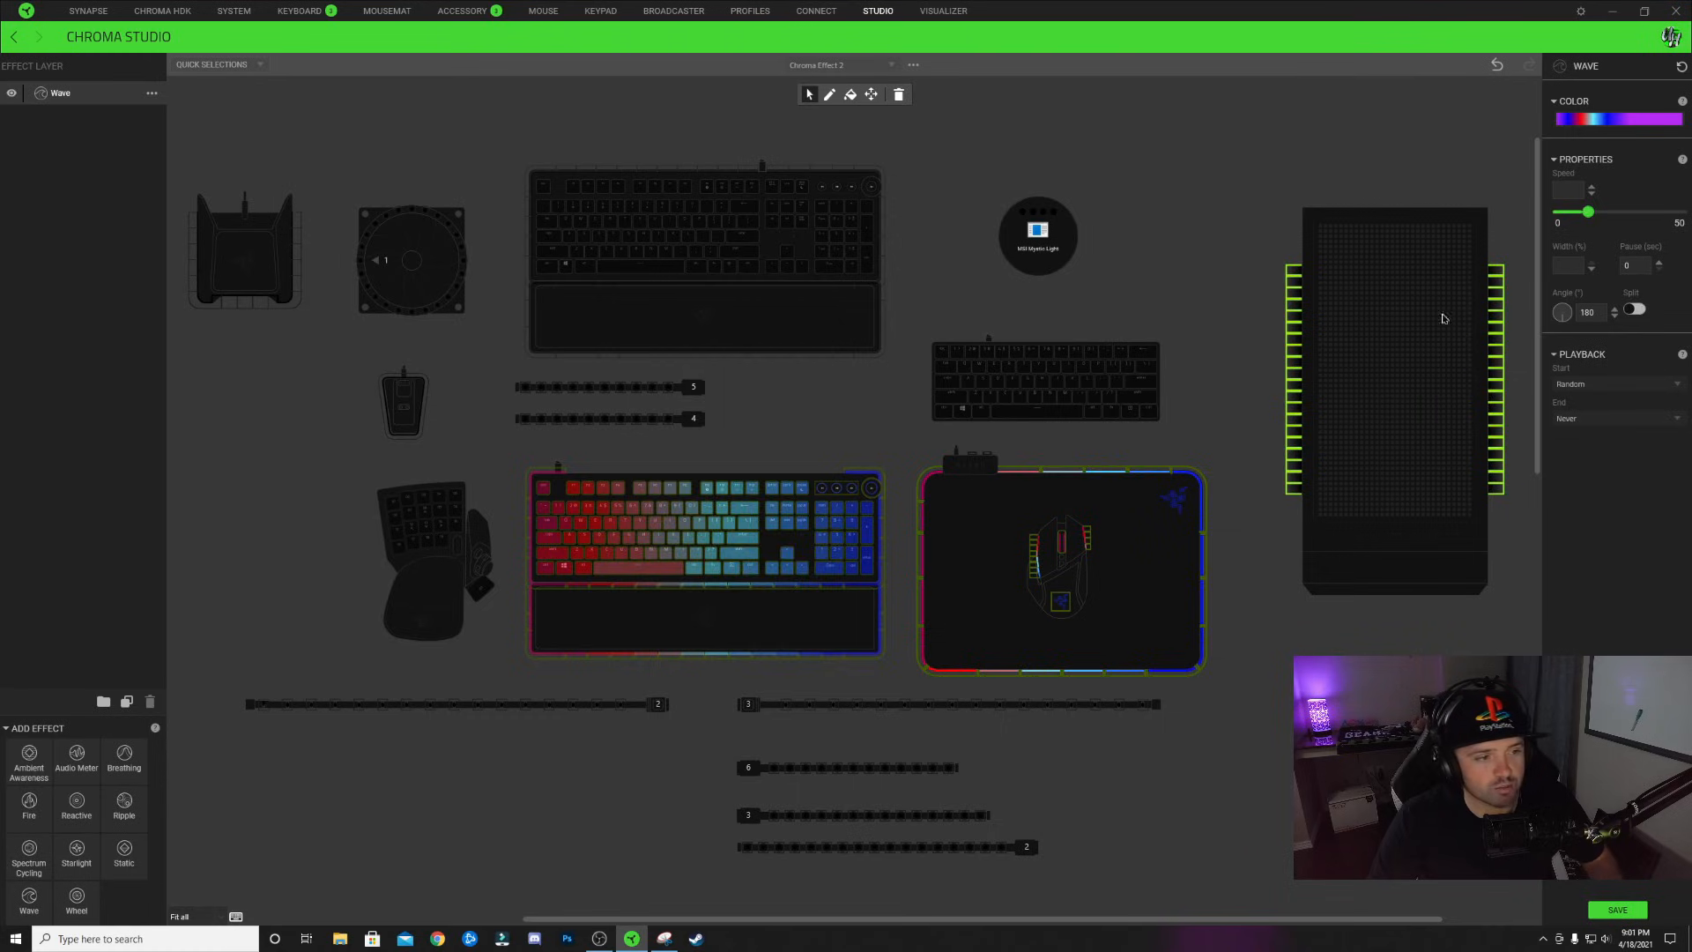
left_click(1596, 120)
left_click_drag(1613, 202, 1614, 203)
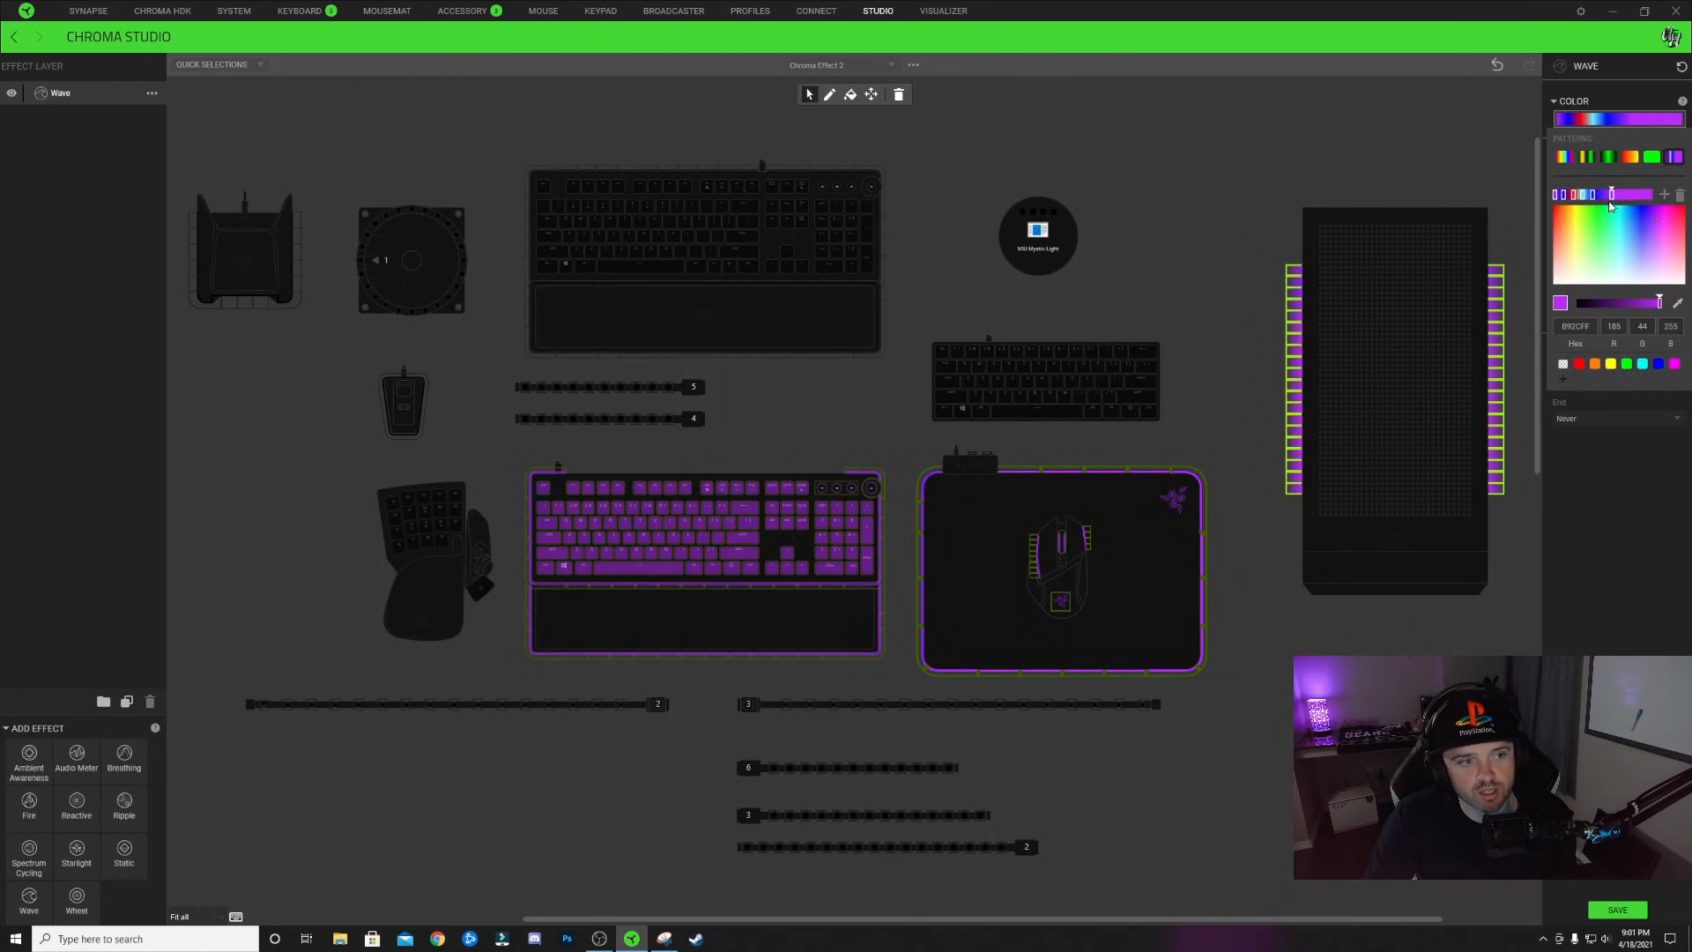
left_click(1423, 129)
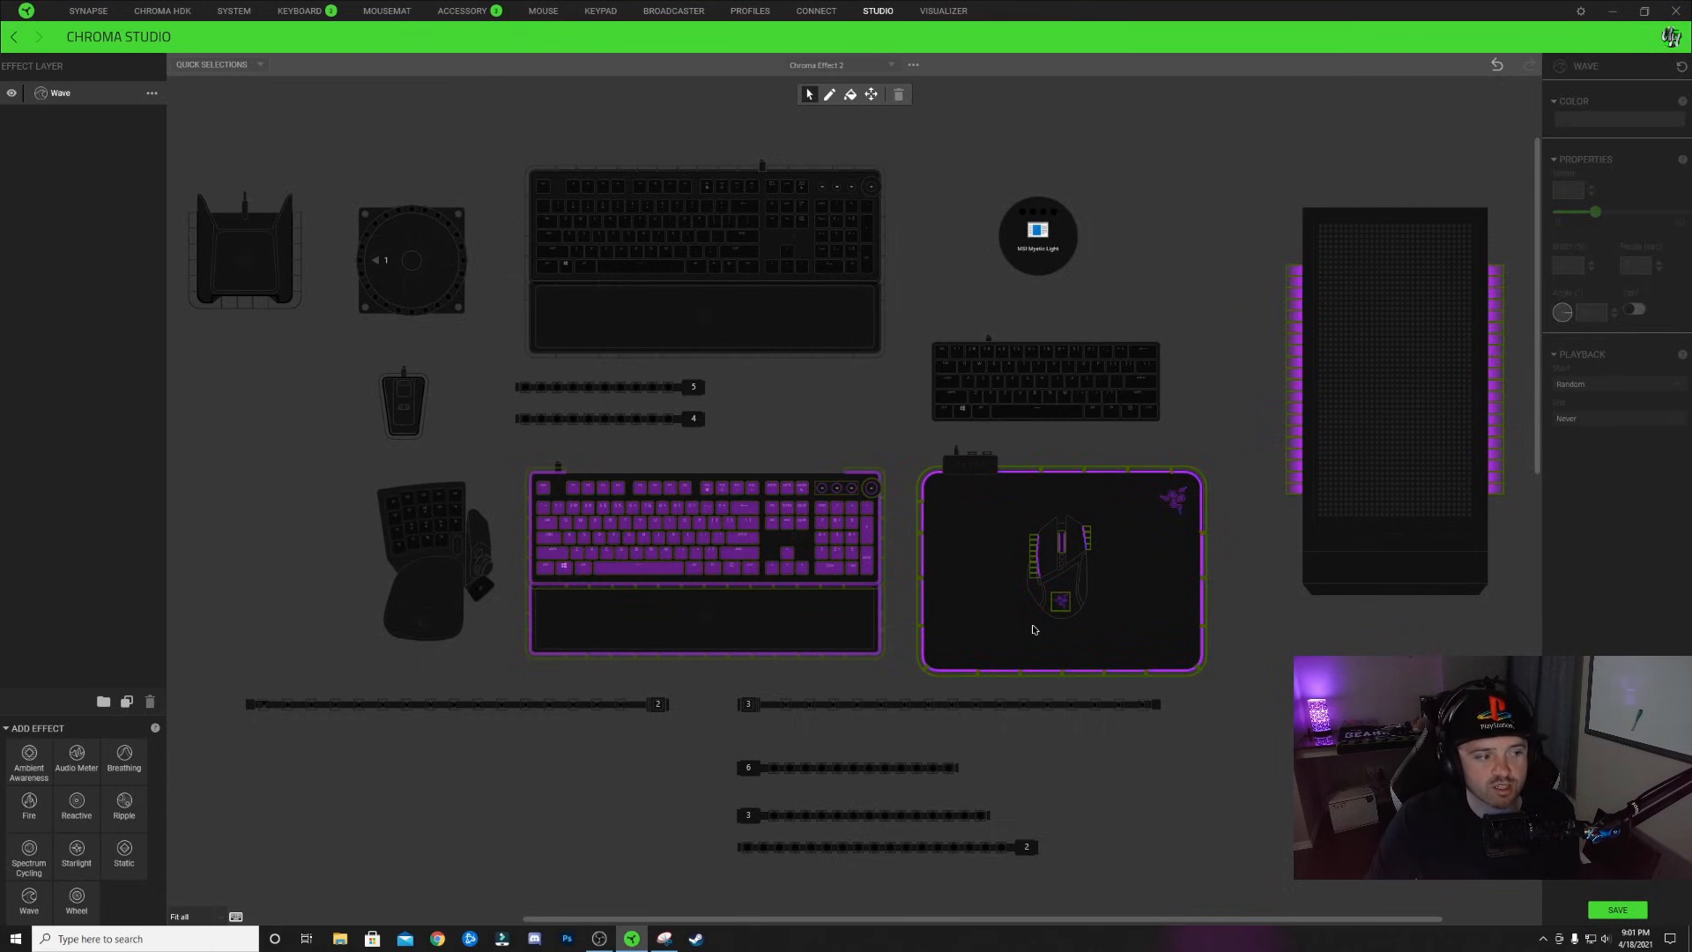